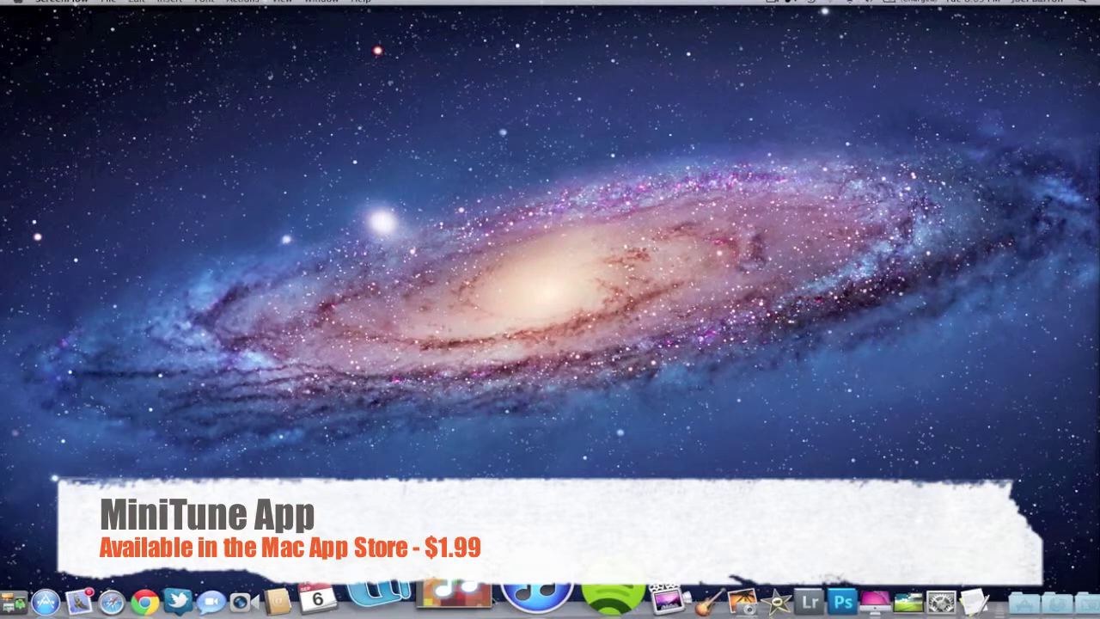
Play the track Demons from the Bayside playlist in iTunes and close the iTunes window.
left_click(478, 602)
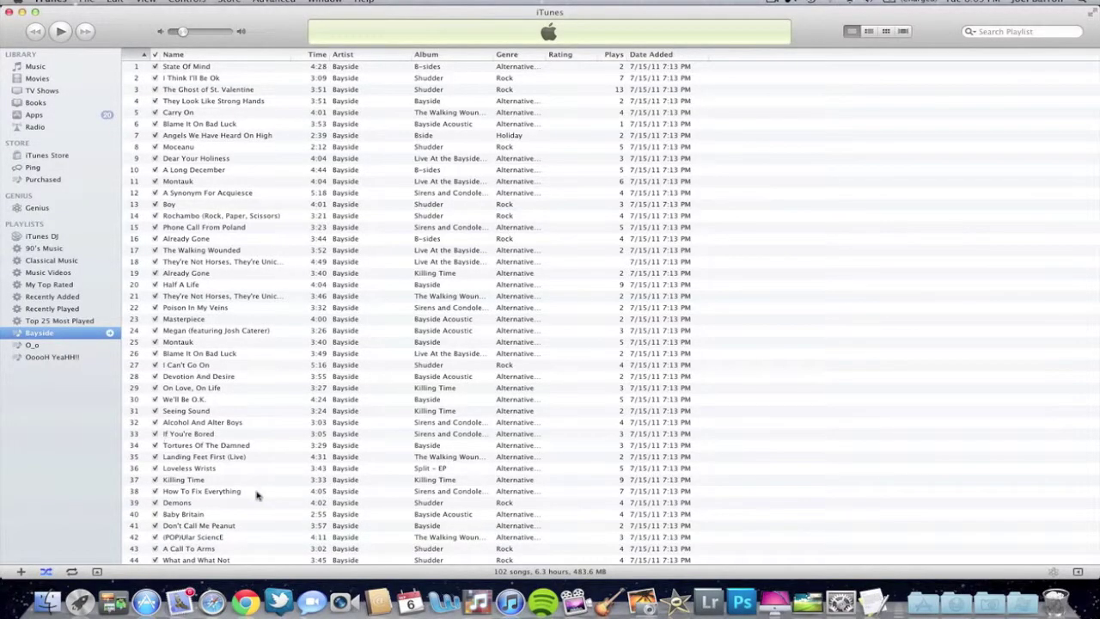
scroll(255, 495, "down", 5)
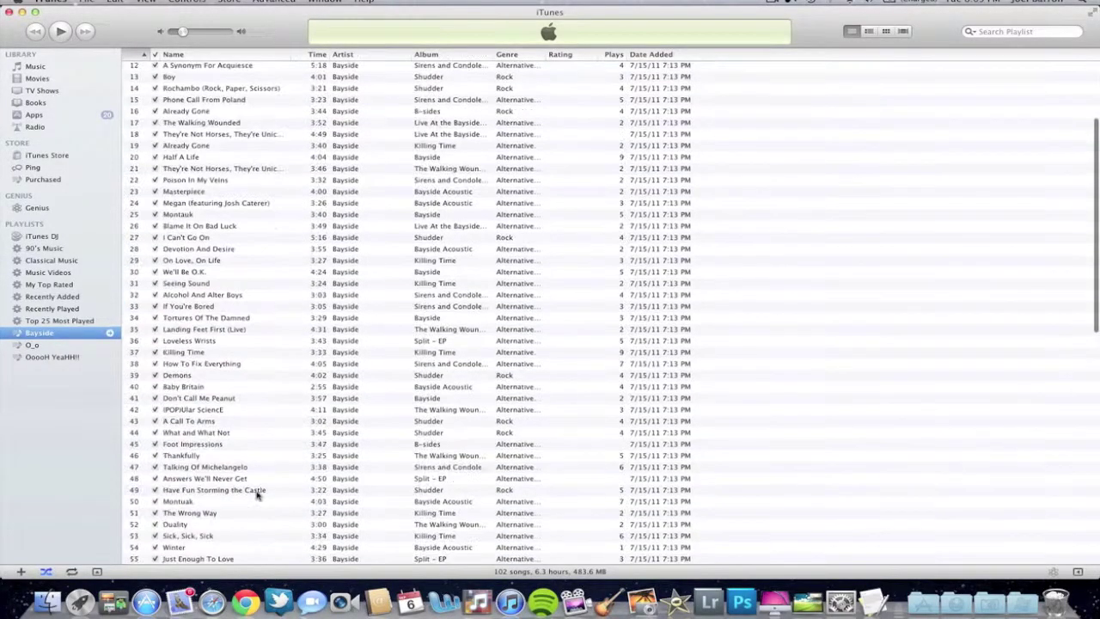
left_click(227, 467)
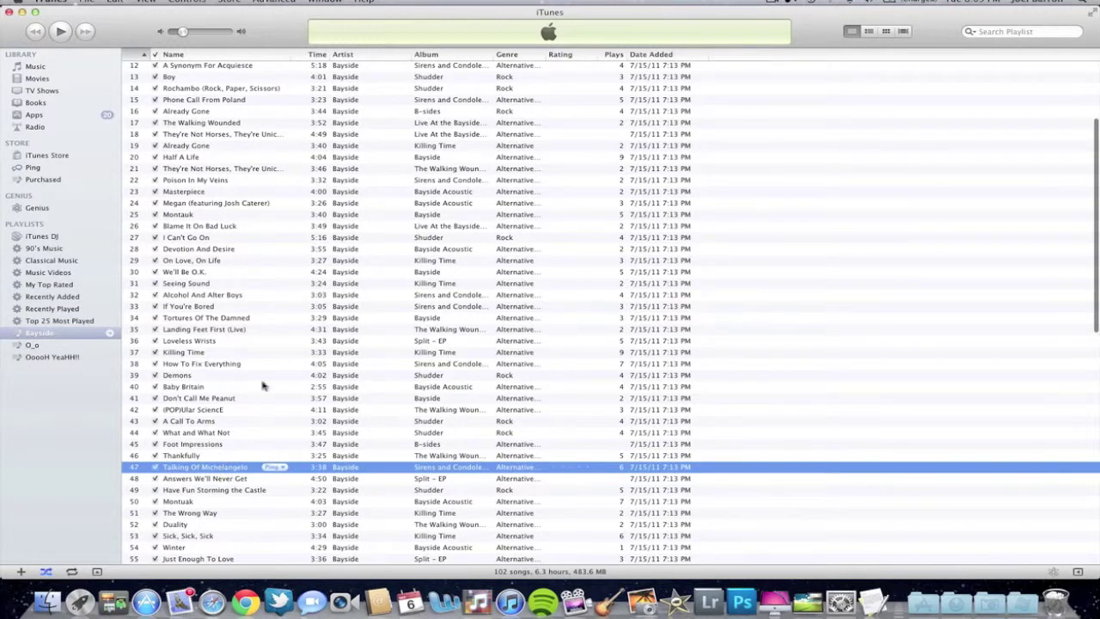
left_click(316, 375)
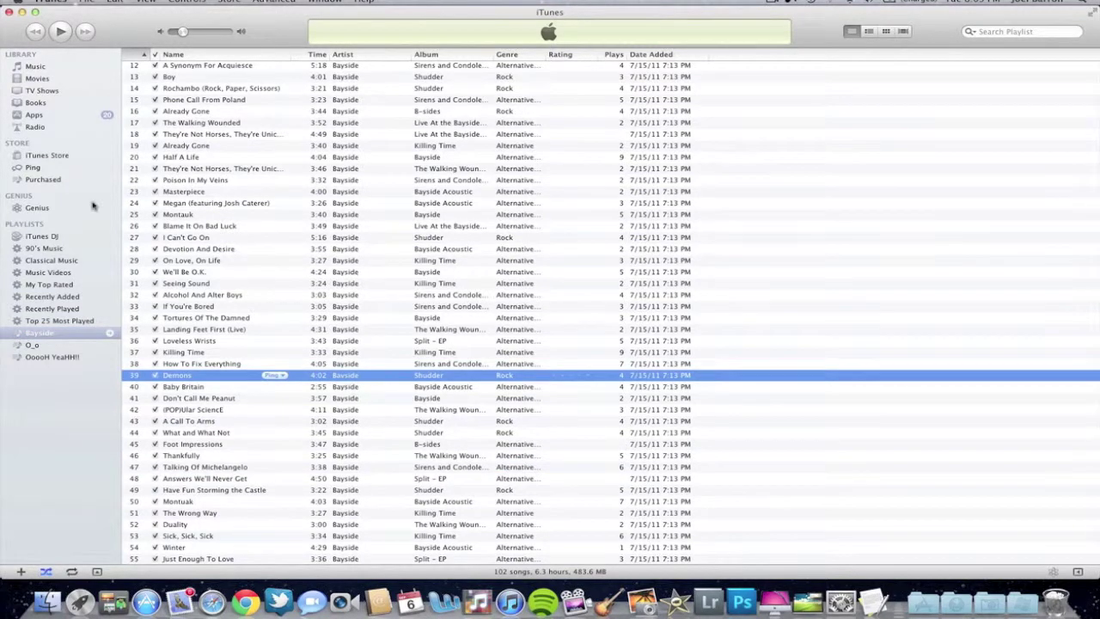
key("space")
left_click(22, 12)
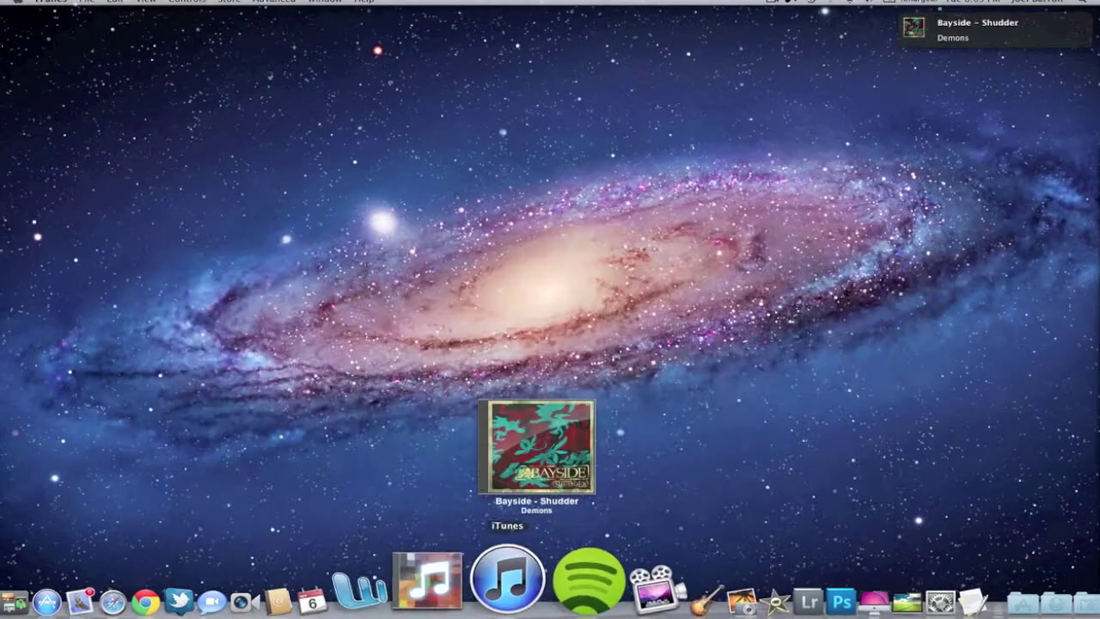
Pause, resume and skip forward, back and forward again with the desktop album widget's controls, and move the widget further left.
mouse_move(522, 471)
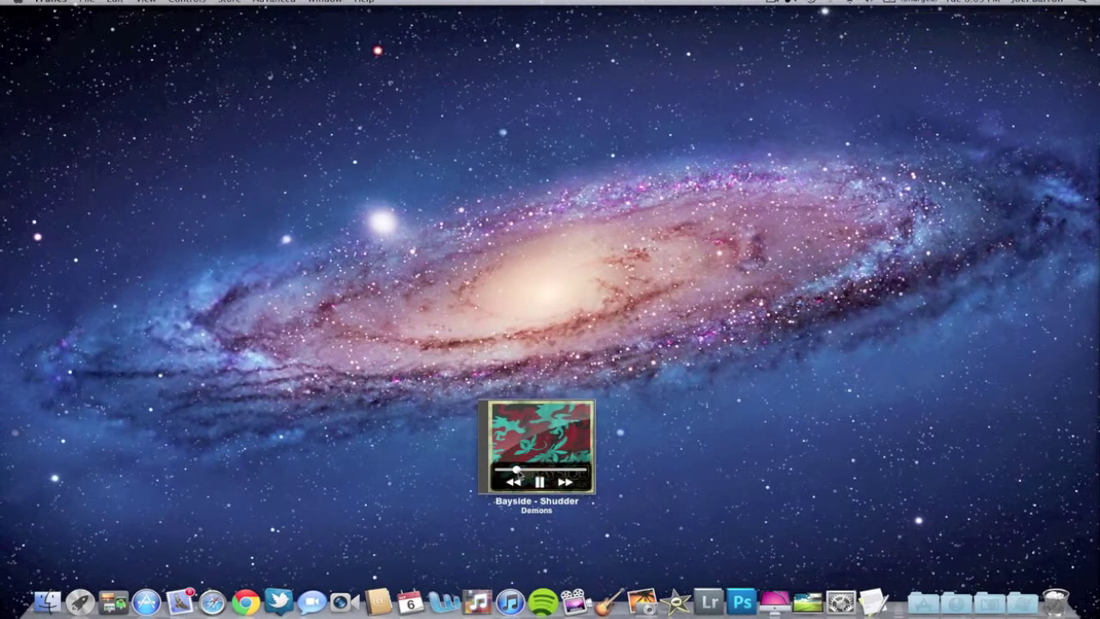
left_click(539, 483)
left_click(540, 483)
left_click(564, 483)
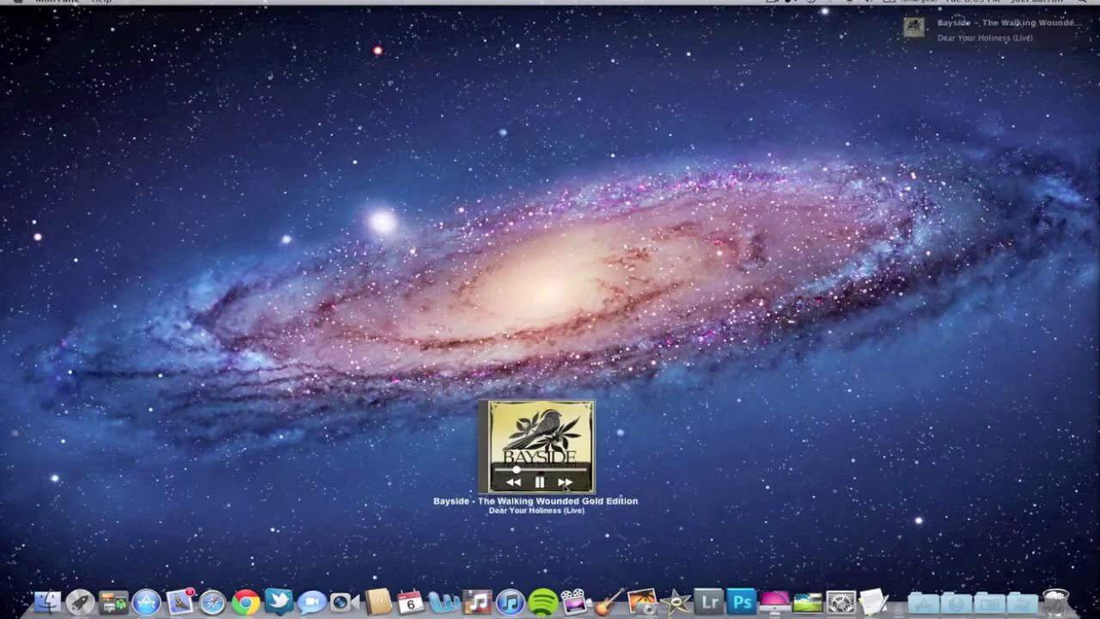
left_click(514, 483)
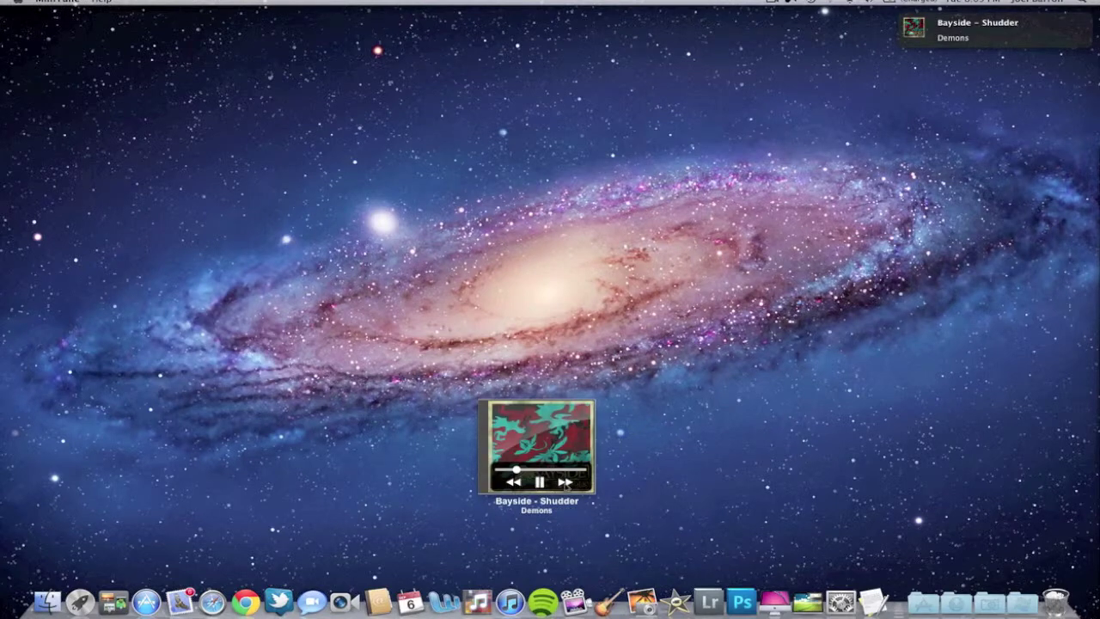
left_click(565, 483)
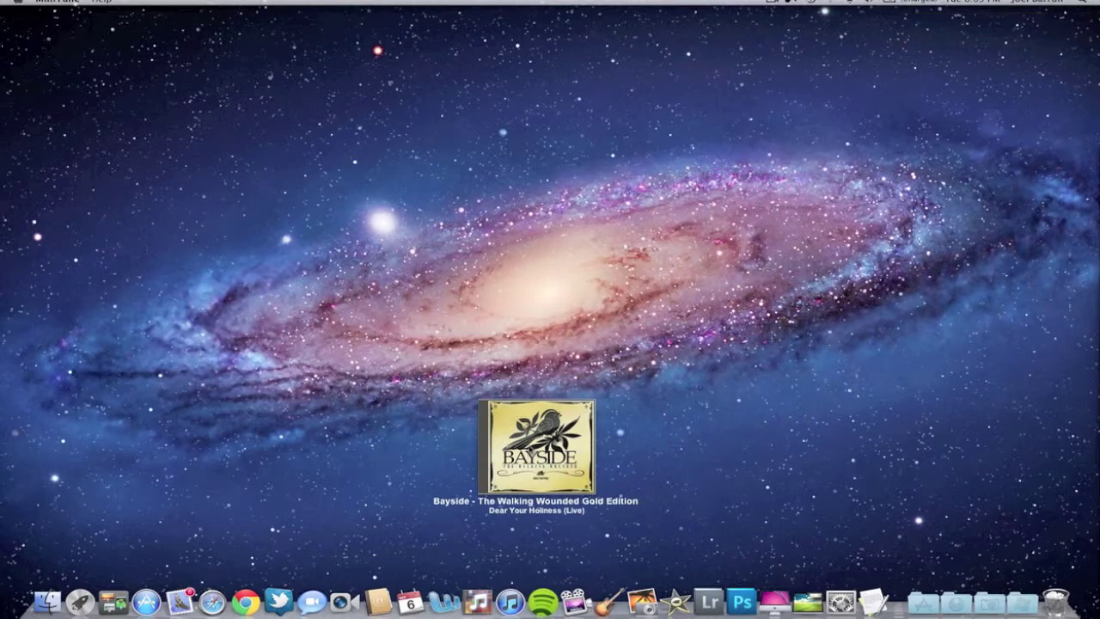
left_click_drag(532, 453, 381, 457)
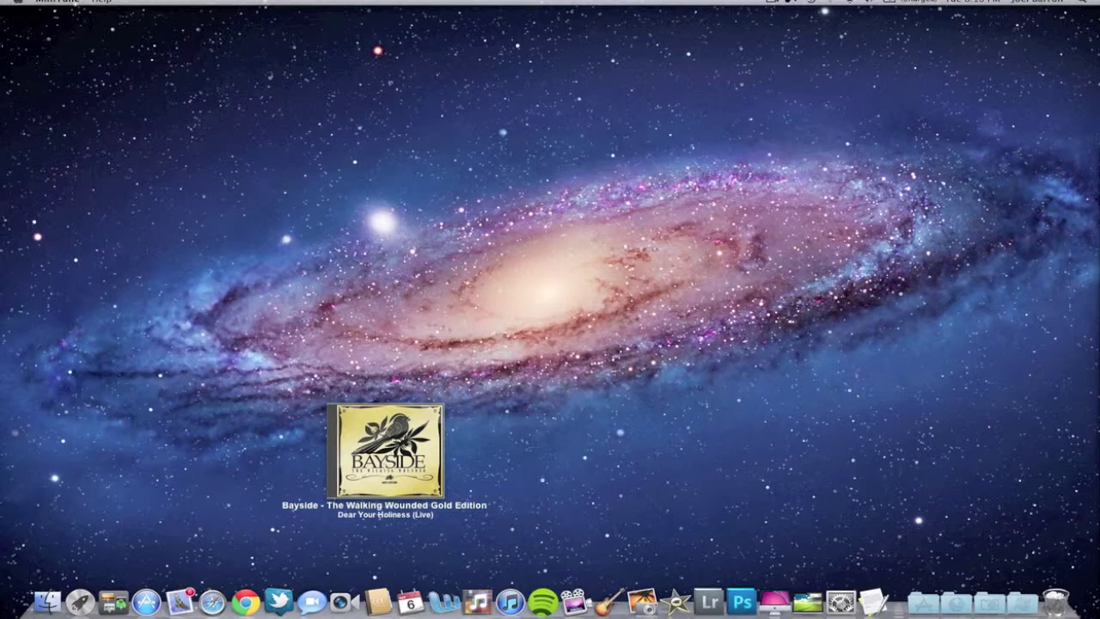
Open the MiniTune preferences, move the window lower on the desktop, and enable Set Dock Icon.
left_click(56, 2)
left_click(69, 32)
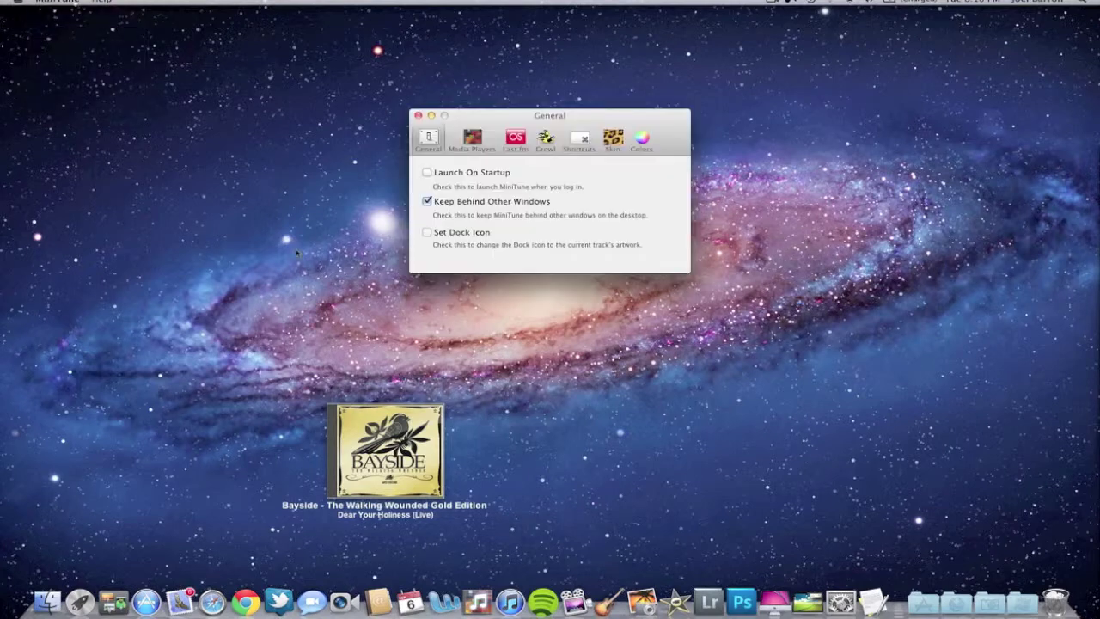
left_click_drag(486, 120, 534, 283)
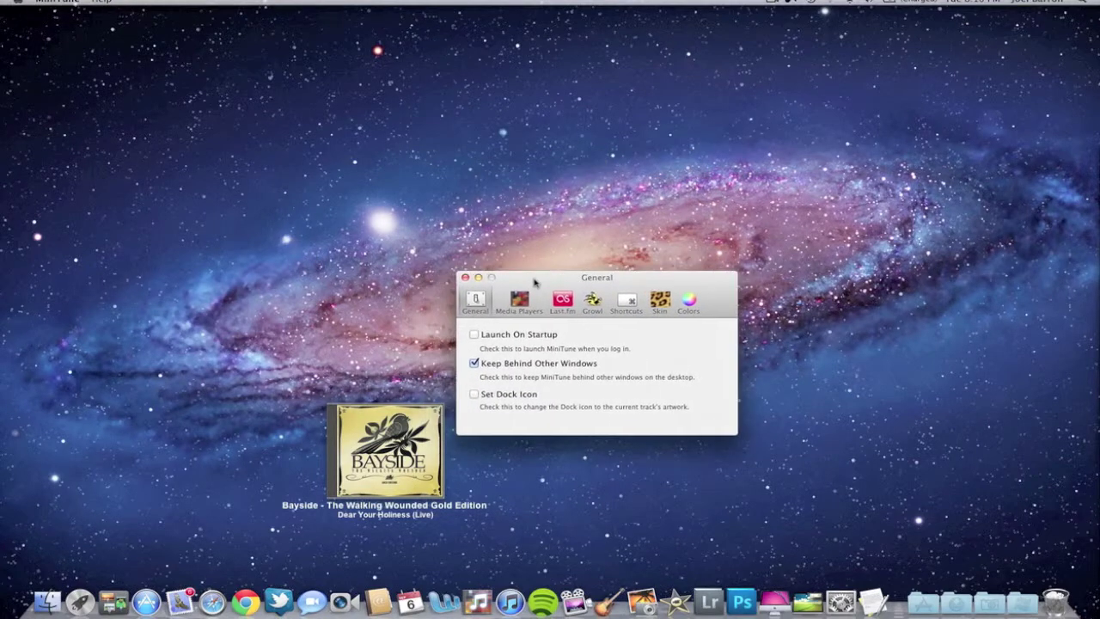
left_click(474, 394)
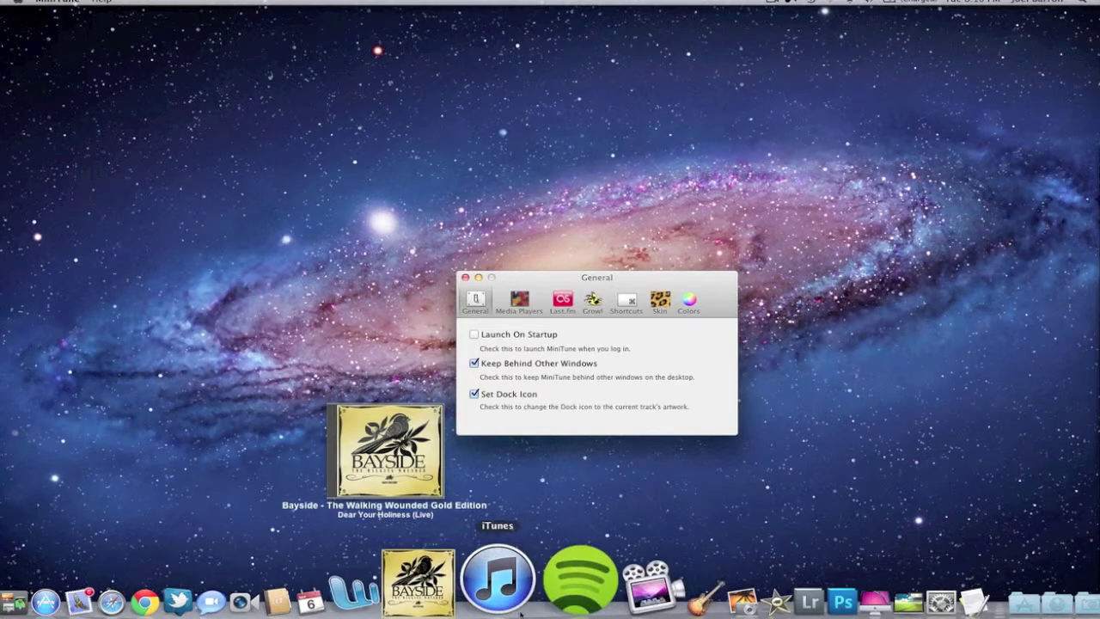
Skip forward six tracks from the album widget to show the Dock icon changing with the artwork.
left_click(420, 487)
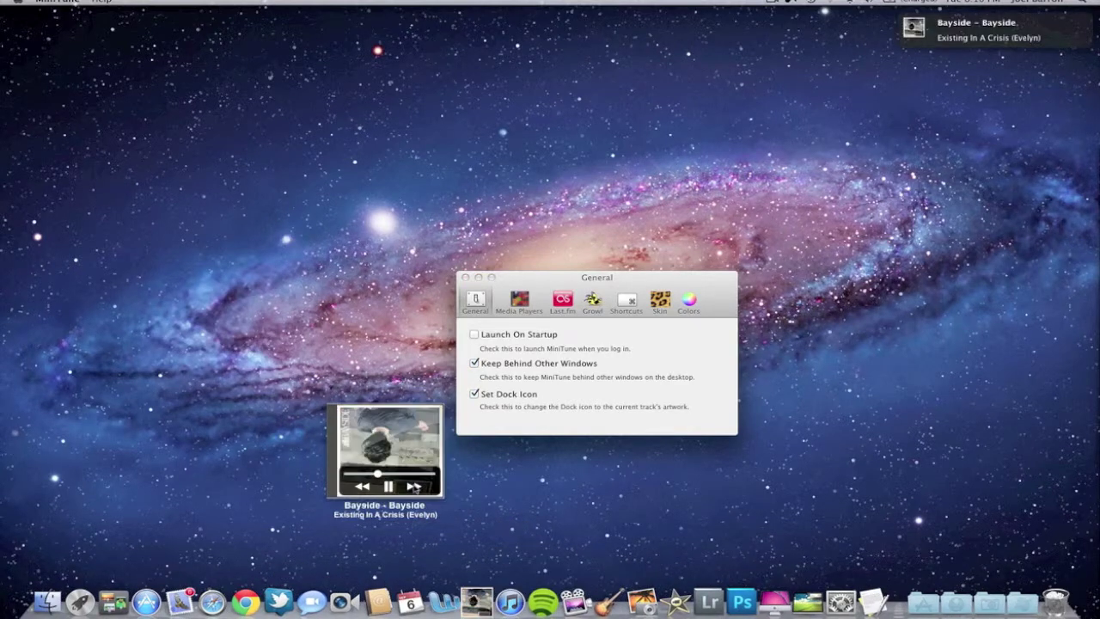
left_click(416, 487)
left_click(416, 487)
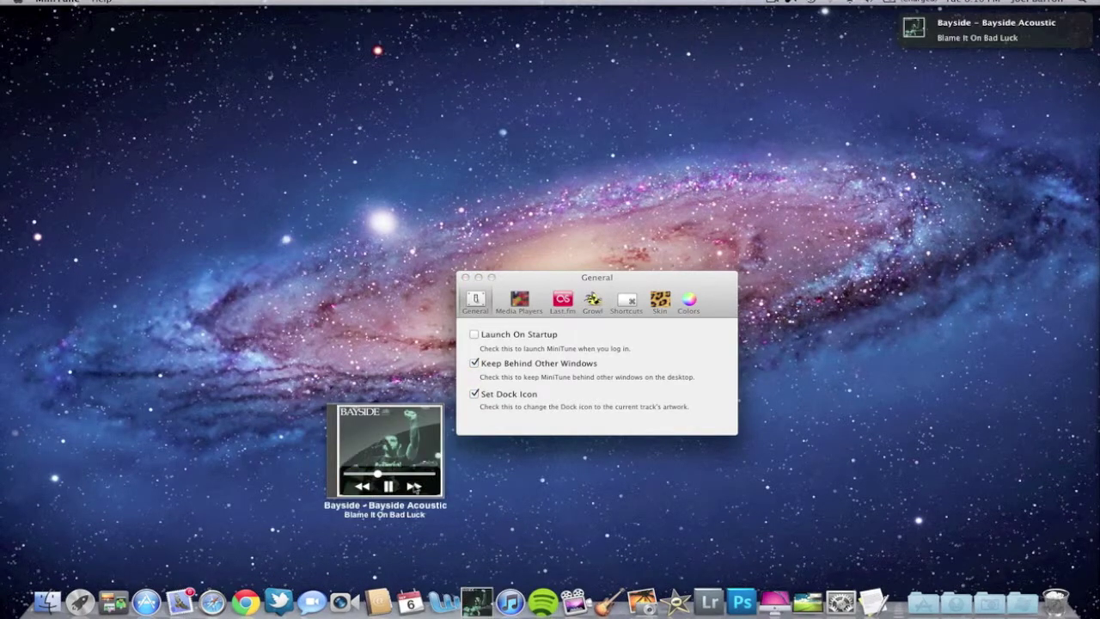
left_click(415, 488)
left_click(415, 488)
left_click(416, 488)
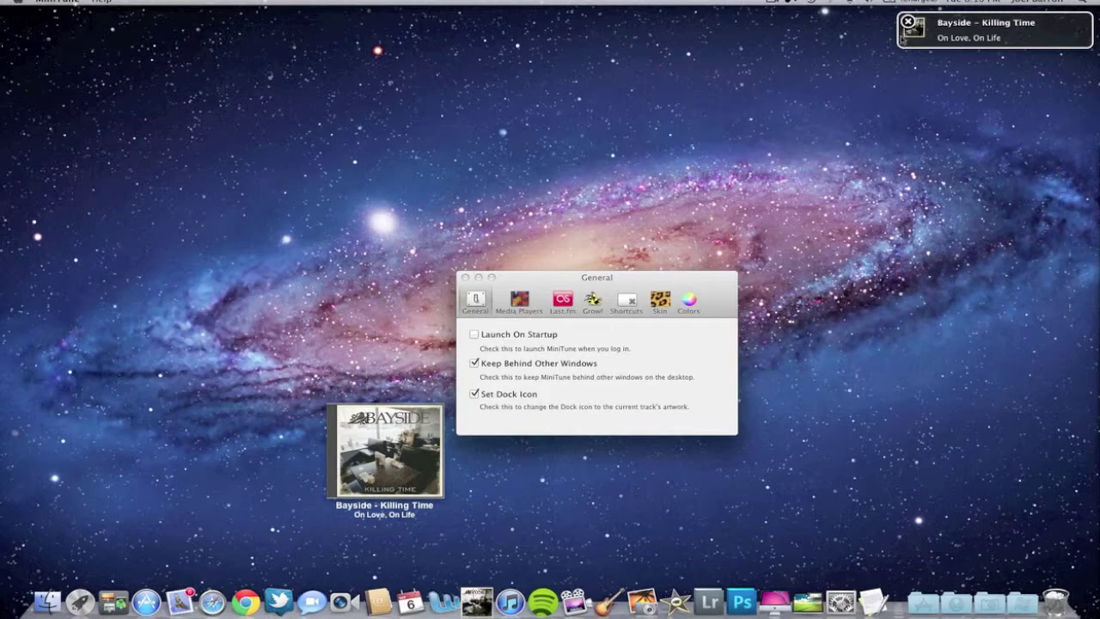
Dismiss the track notification, skip to the next track from the widget, and dismiss the new notification.
left_click(905, 35)
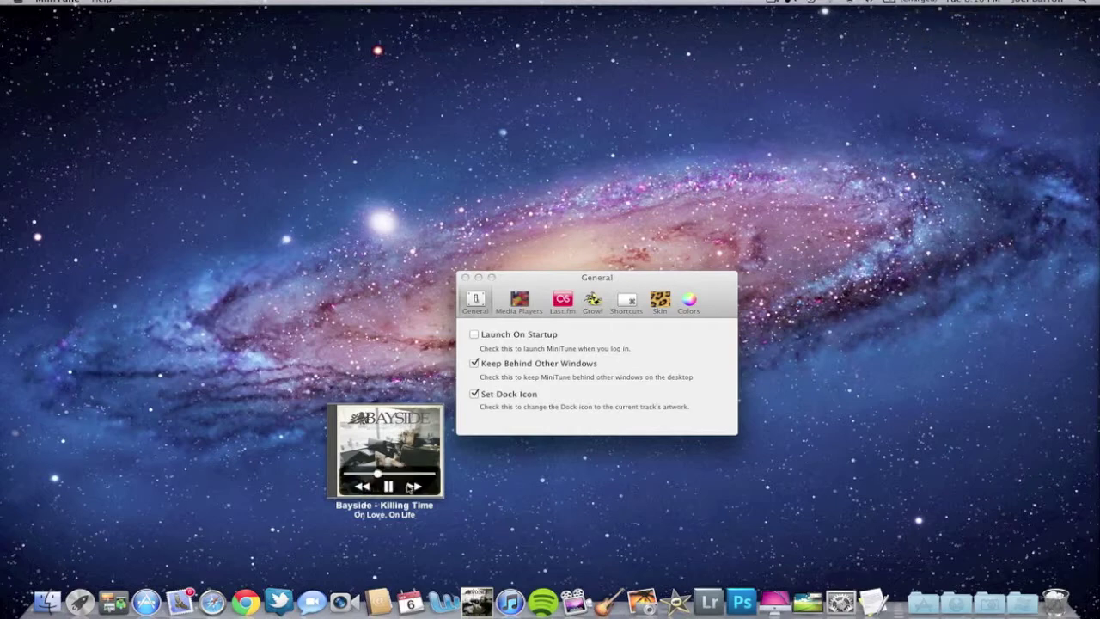
left_click(413, 487)
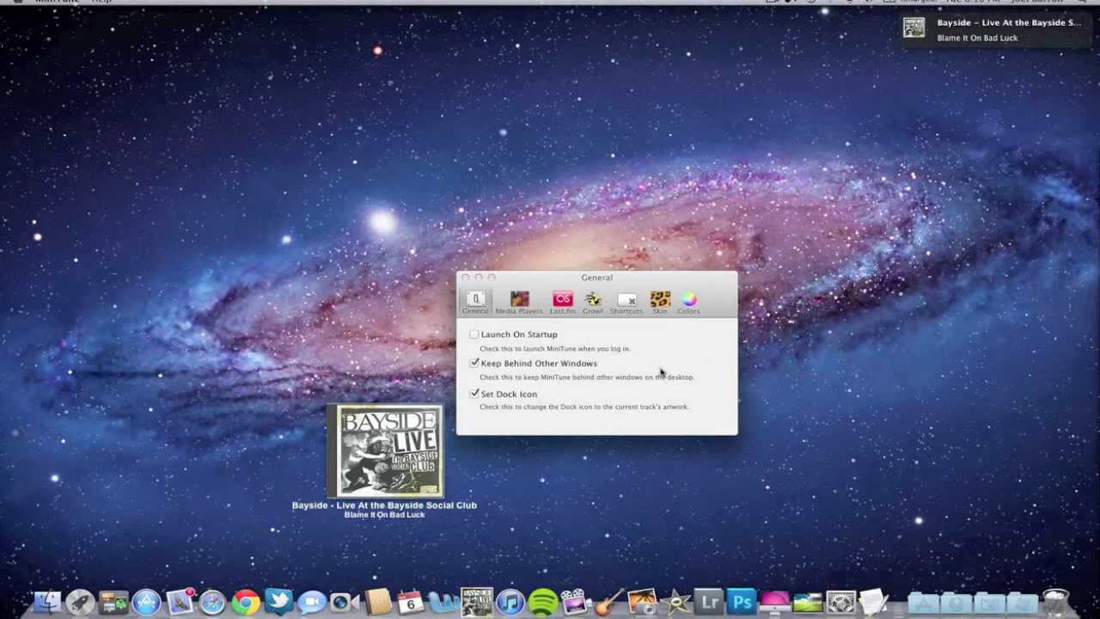
mouse_move(907, 40)
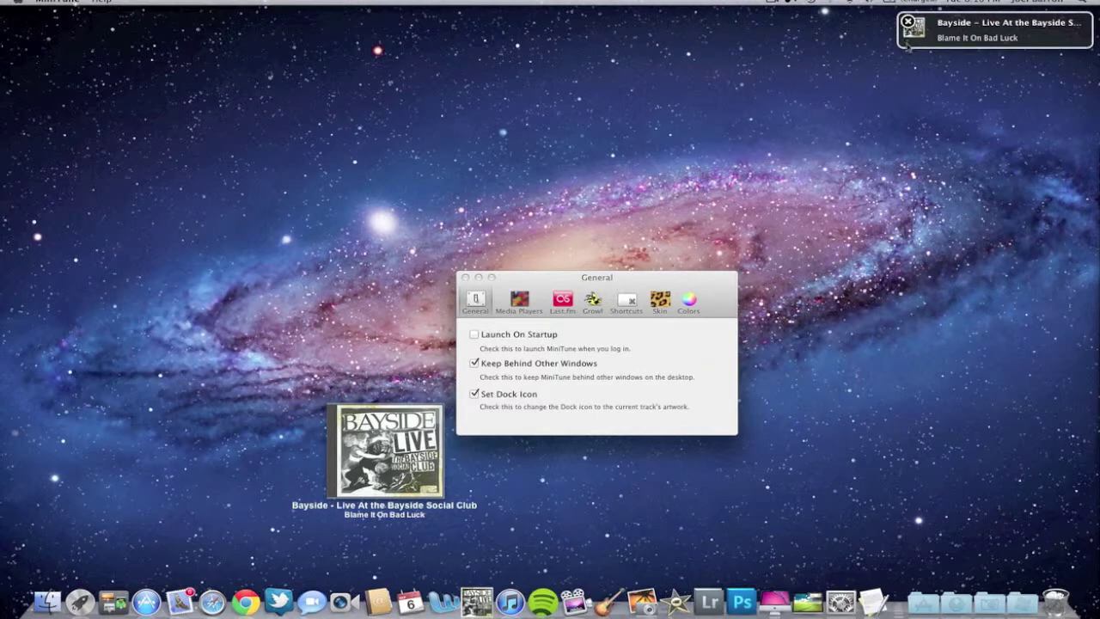
left_click(908, 43)
mouse_move(413, 483)
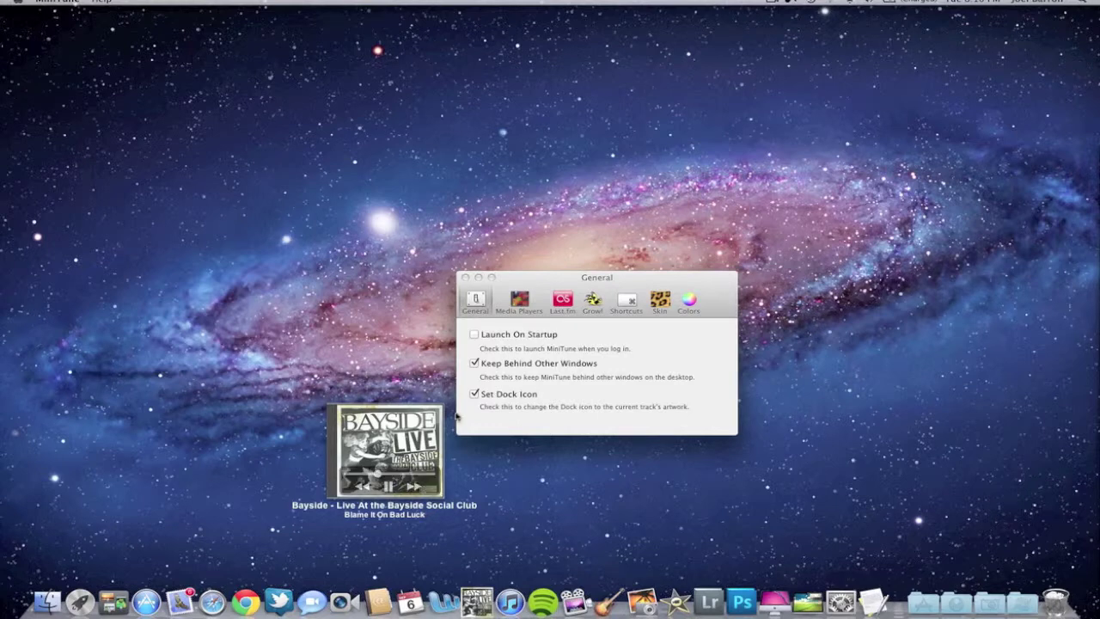
Examine the Keep Behind Other Windows option and the Media Players, Last.fm, Growl and Shortcuts preferences.
left_click(536, 378)
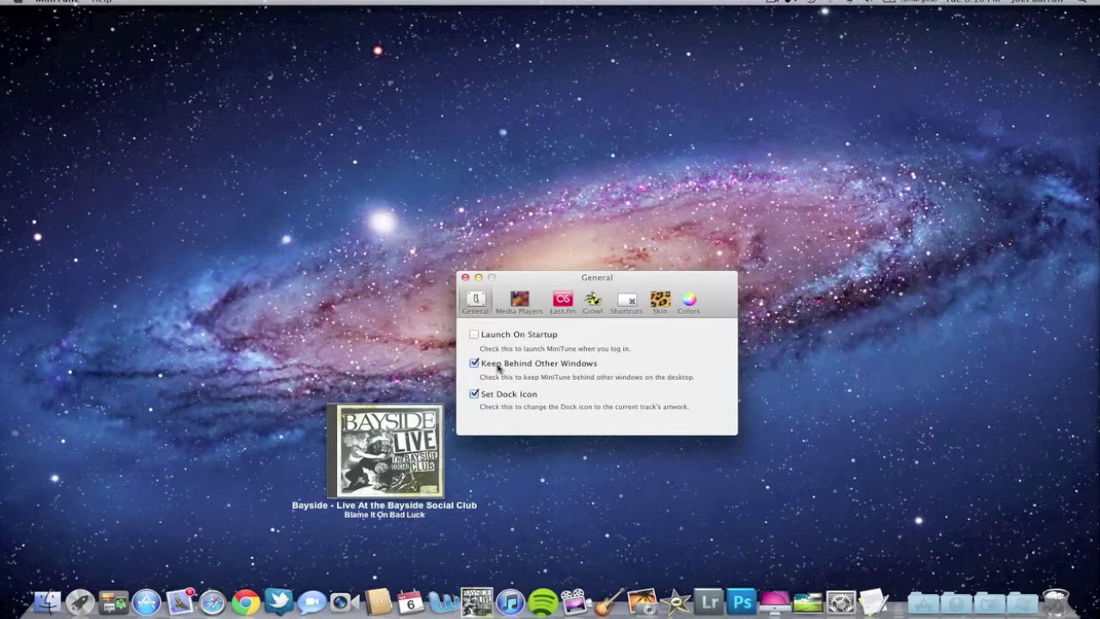
left_click(499, 366)
left_click(499, 367)
left_click(519, 301)
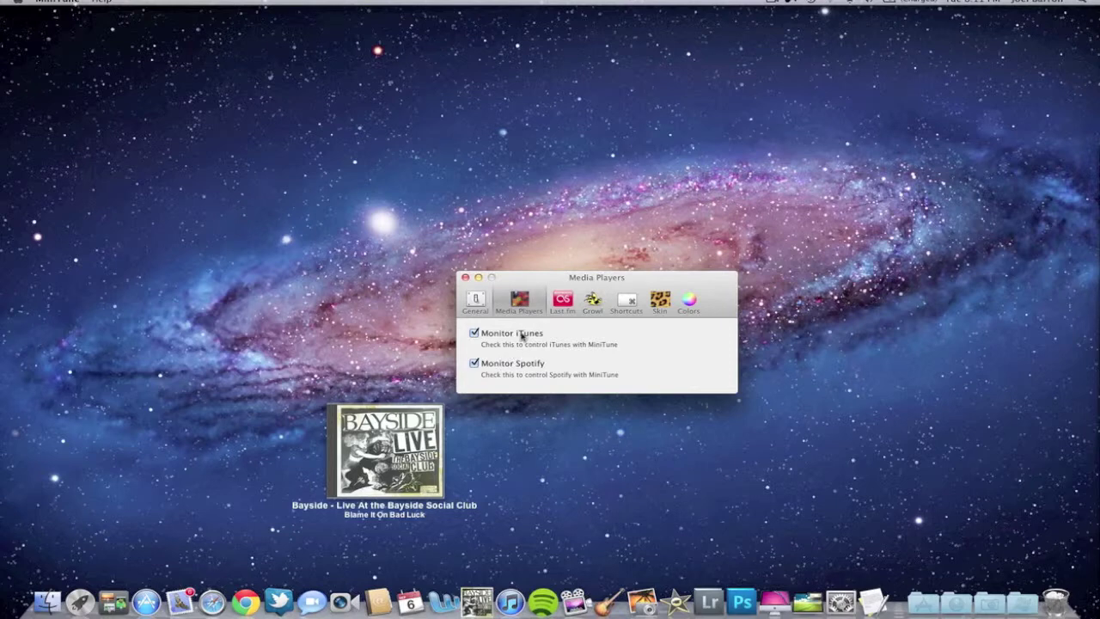
left_click(563, 309)
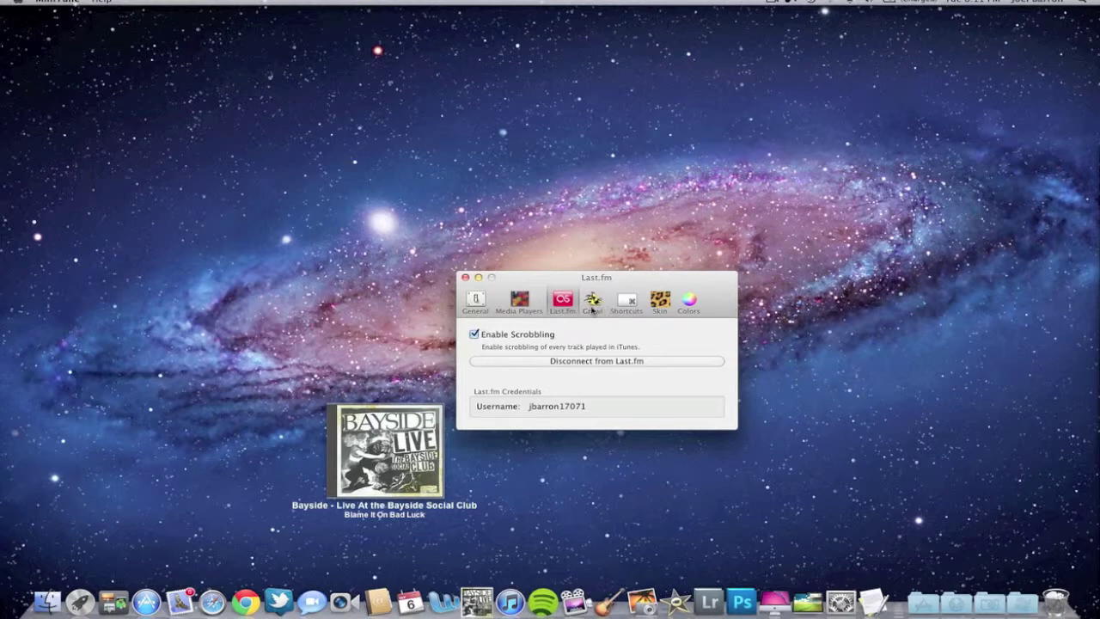
left_click(592, 306)
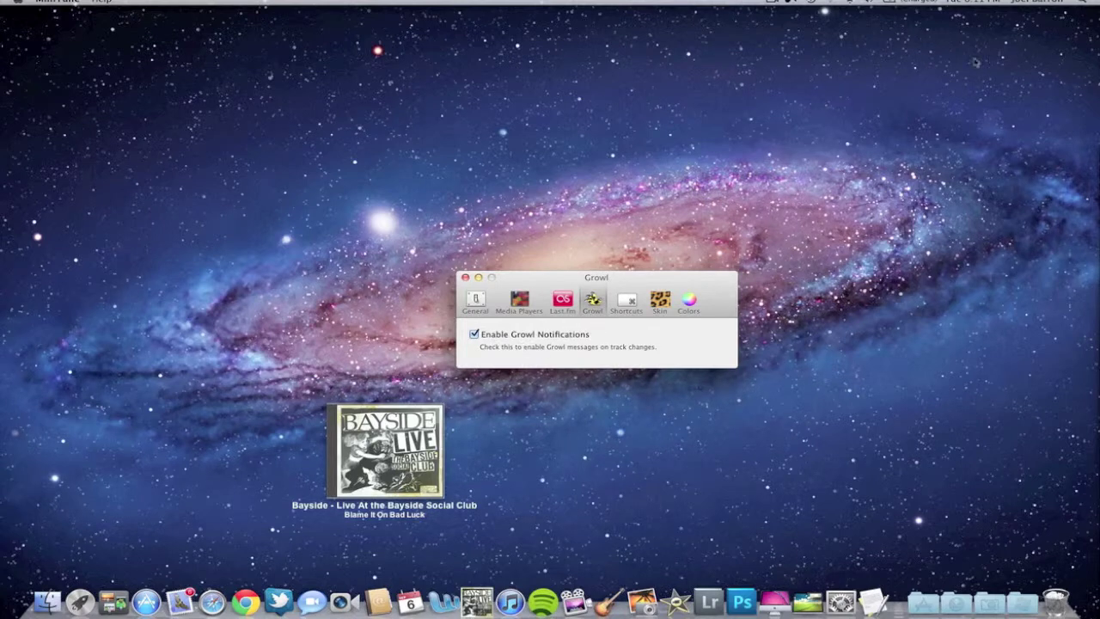
left_click(630, 301)
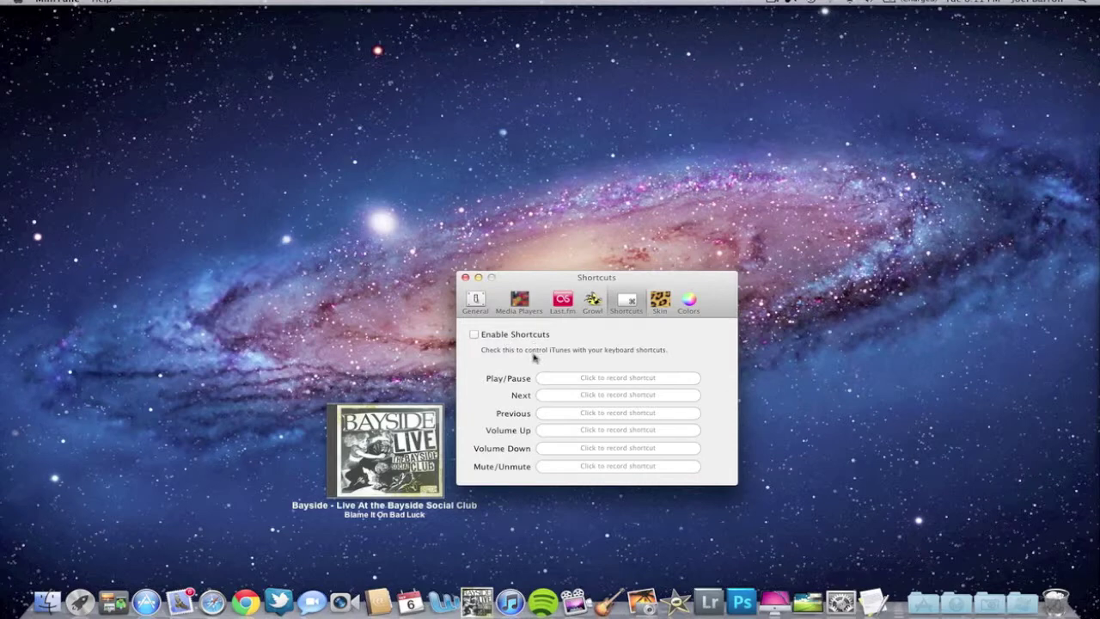
Change the widget's skin to LP and move the widget clear of the preferences window.
left_click(660, 303)
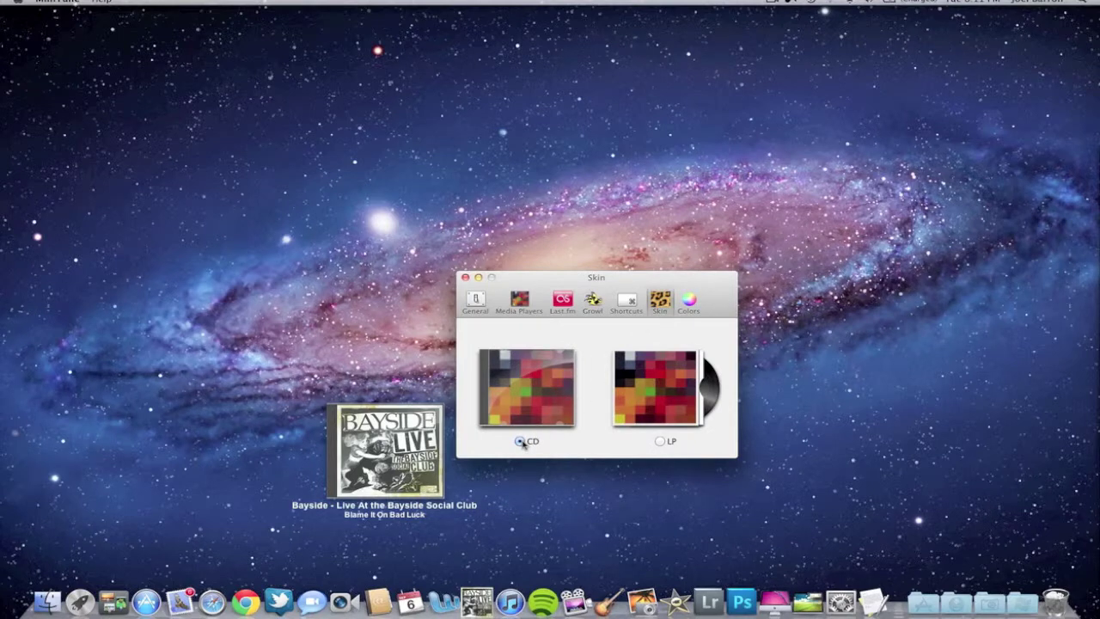
left_click(660, 441)
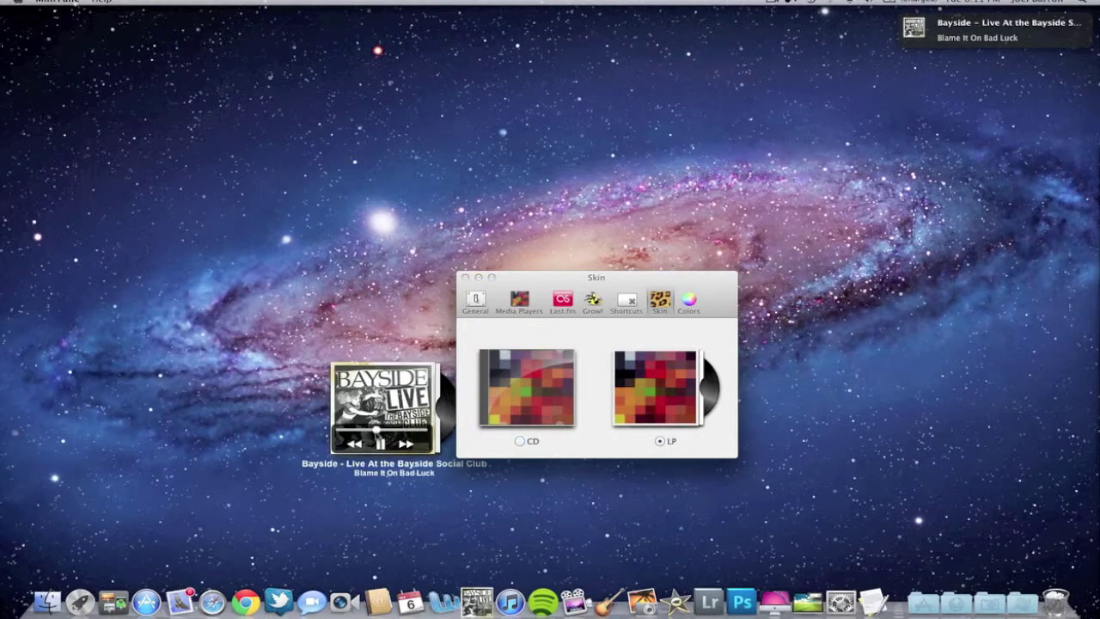
left_click_drag(375, 430, 285, 546)
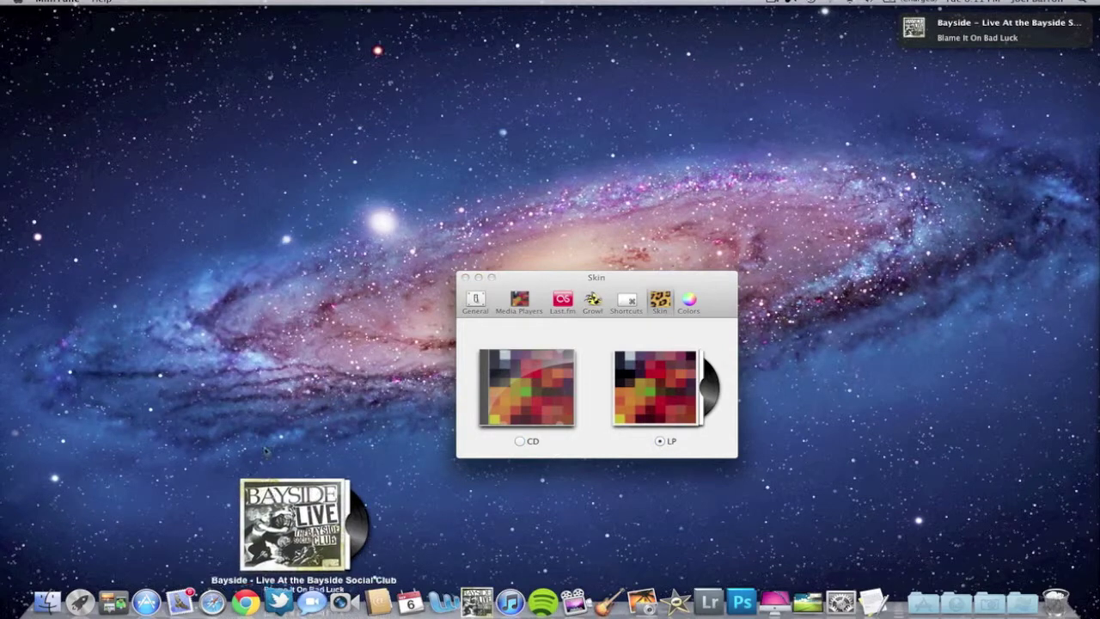
mouse_move(266, 451)
left_mouse_down()
mouse_move(263, 365)
mouse_move(267, 438)
left_mouse_up()
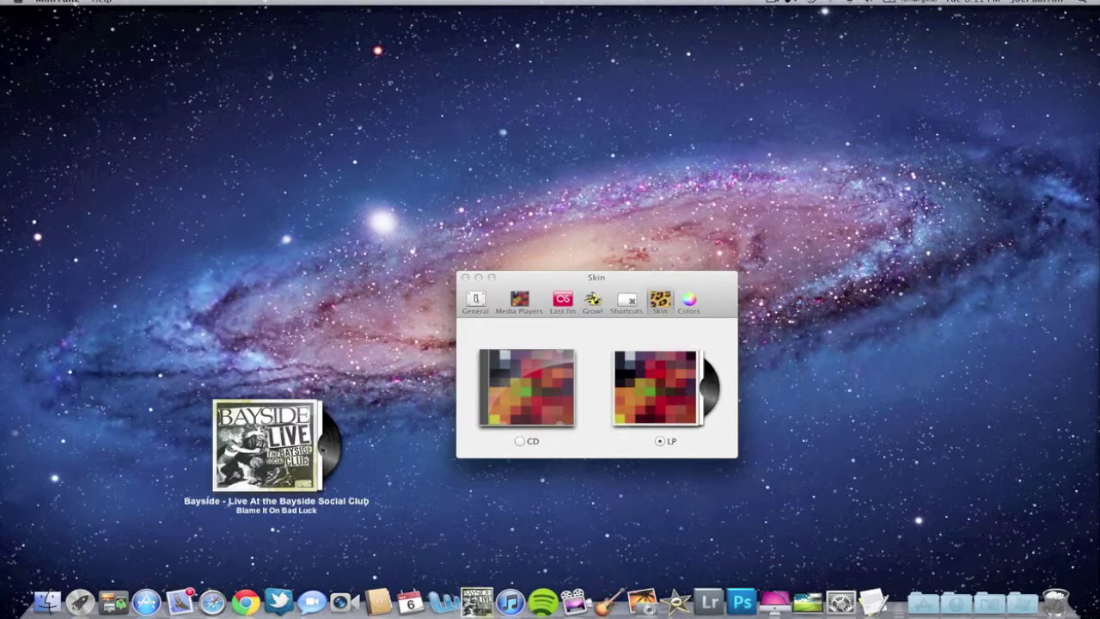
Open the colour picker for the Artist-Album text, move it away from the widget, and set the colour to magenta.
left_click(689, 302)
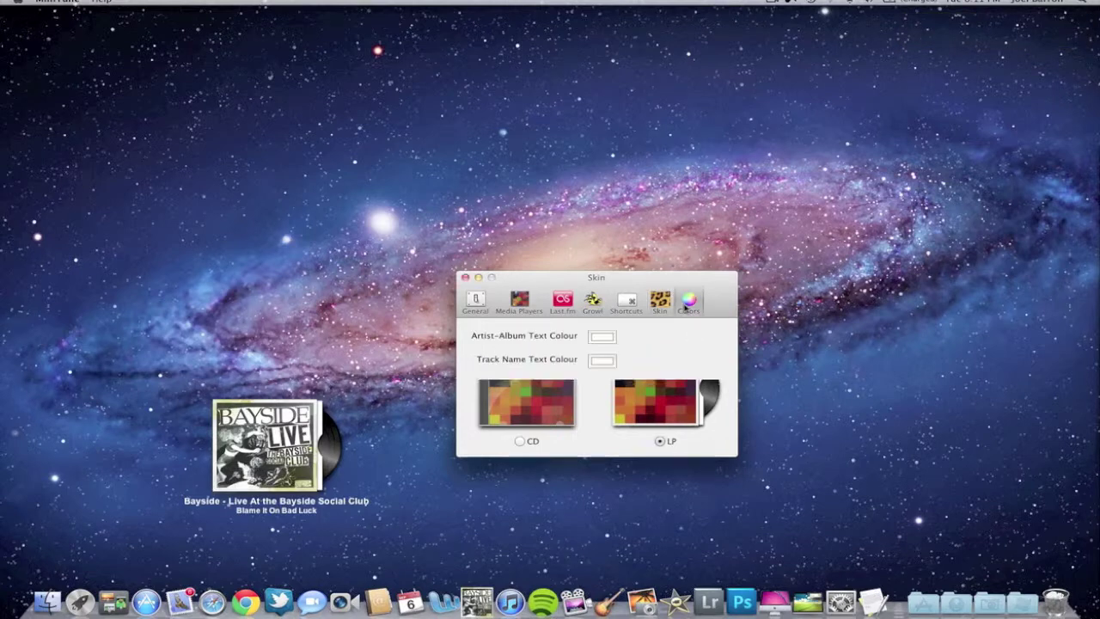
left_click(602, 338)
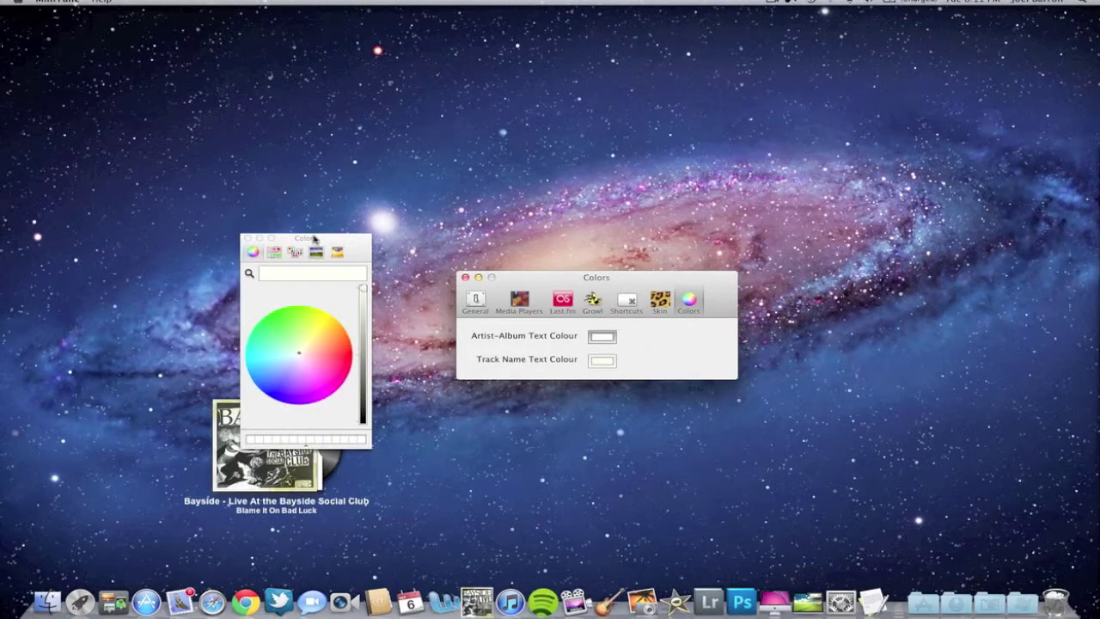
left_click_drag(316, 238, 144, 136)
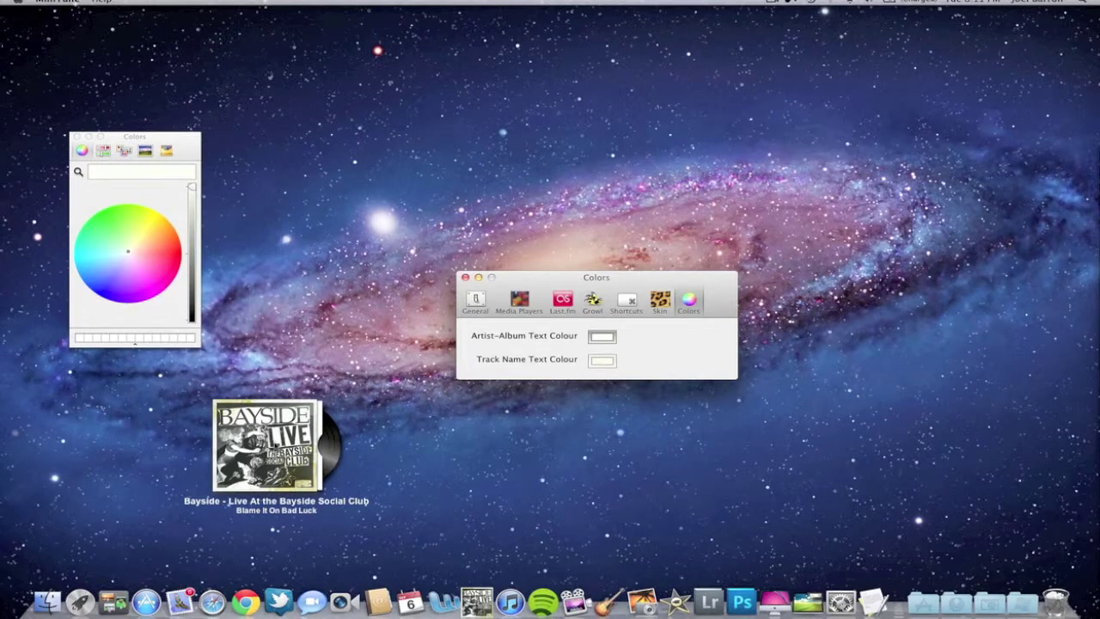
right_click(306, 425)
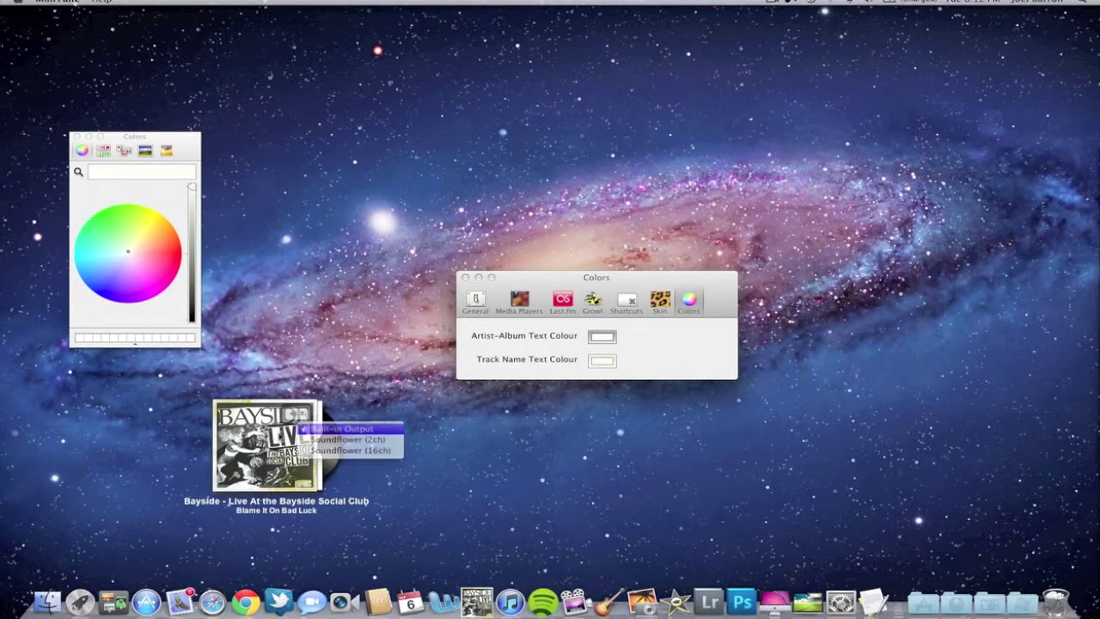
left_click(282, 433)
left_click_drag(147, 252, 177, 308)
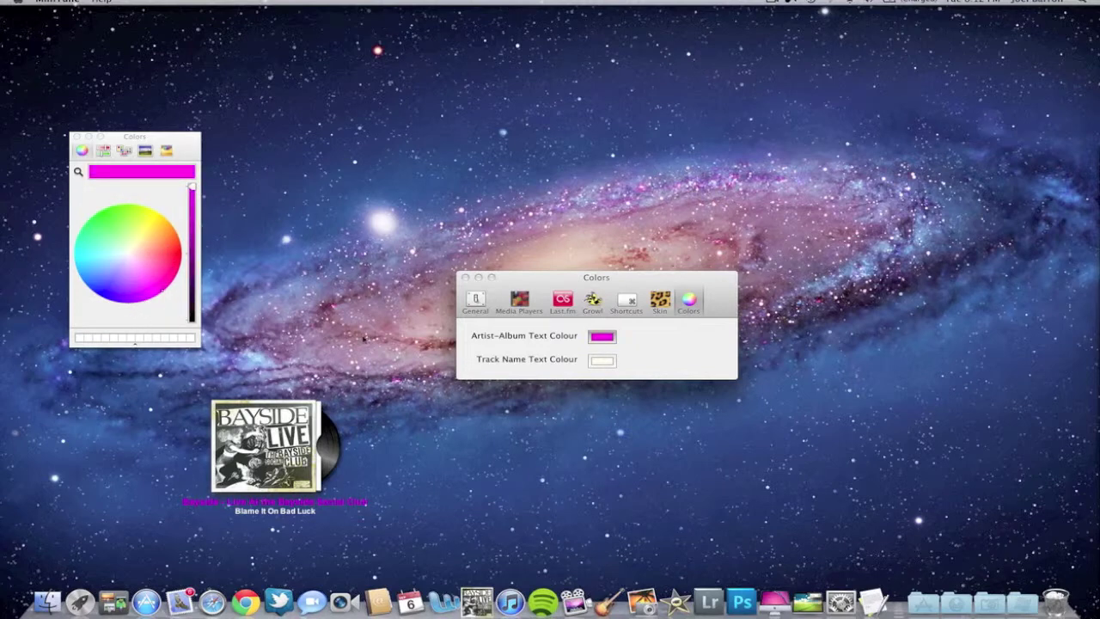
Change the Artist-Album text colour to bright green.
left_click(602, 361)
left_click(591, 340)
left_click_drag(123, 269, 101, 213)
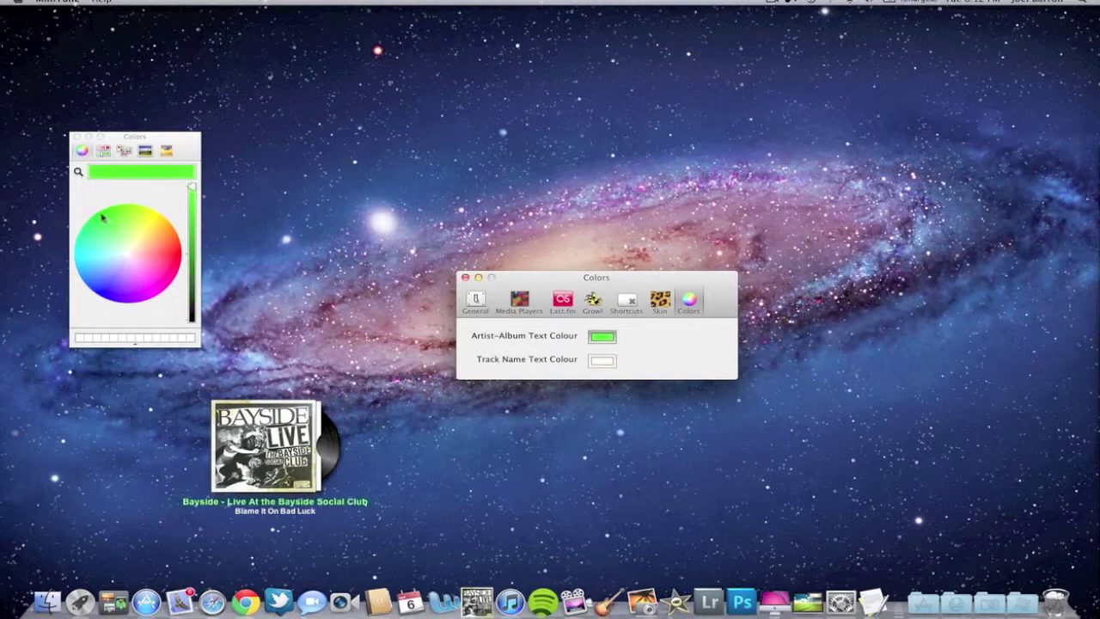
Change the Track Name text colour to black and close the colour picker.
left_click(606, 361)
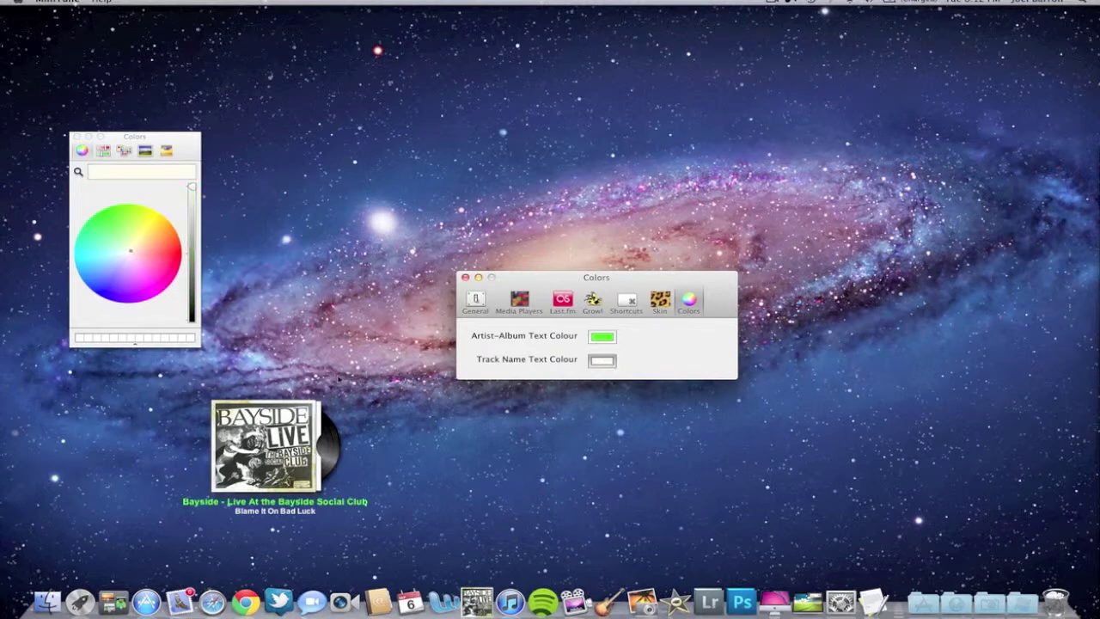
left_click_drag(143, 243, 80, 296)
left_click_drag(195, 251, 189, 365)
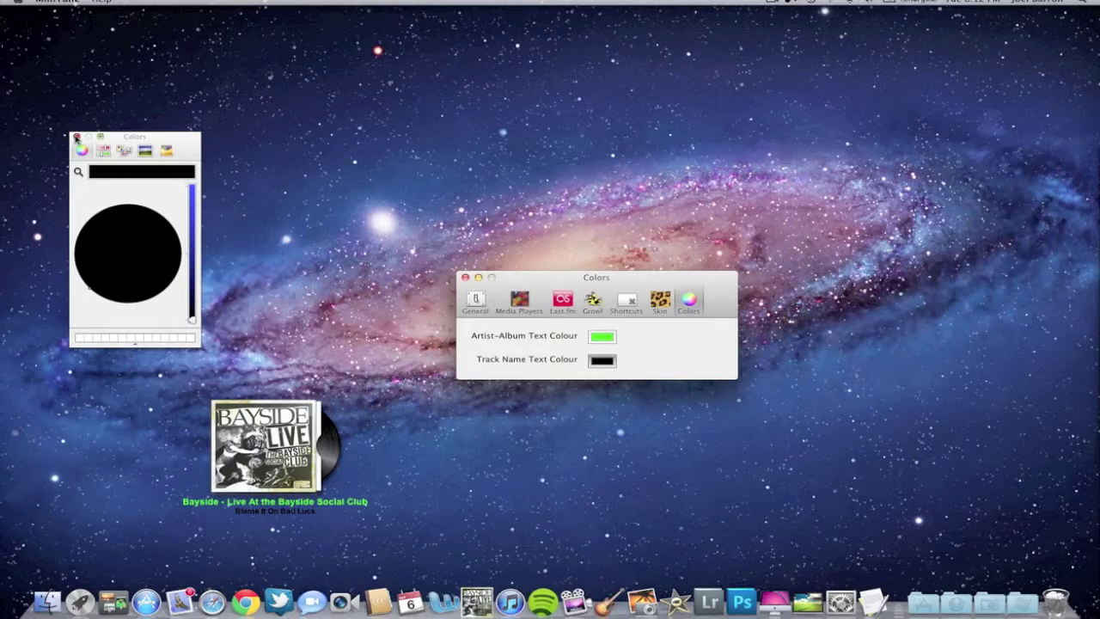
left_click(75, 138)
Look over the Skin, Shortcuts, Media Players and General preferences once more and close the preferences window.
left_click(660, 301)
left_click(627, 301)
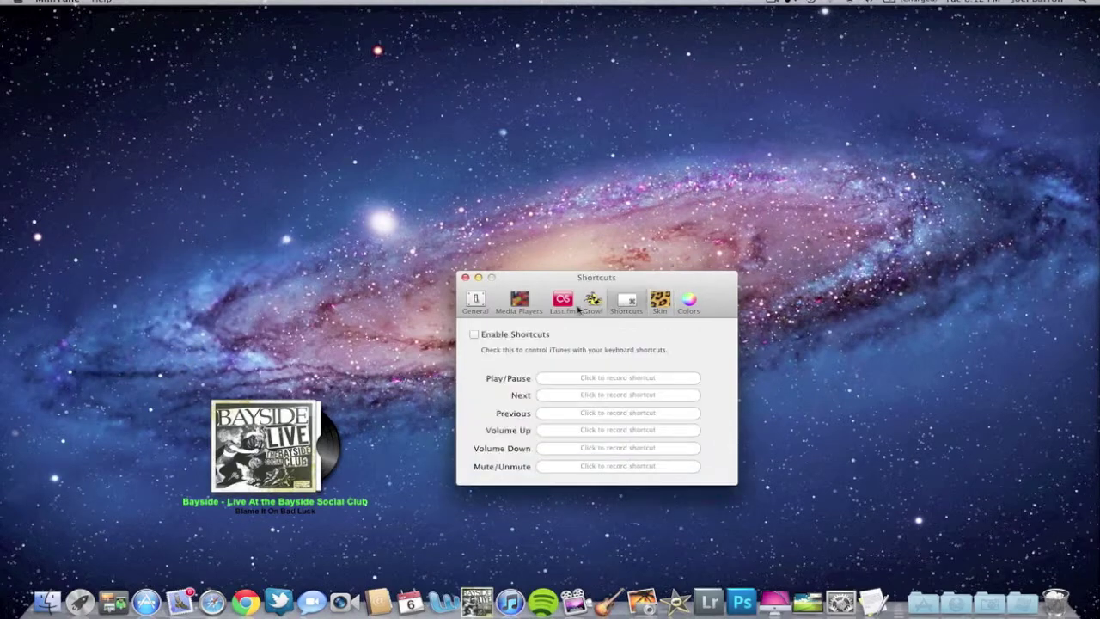
left_click(519, 301)
left_click(475, 301)
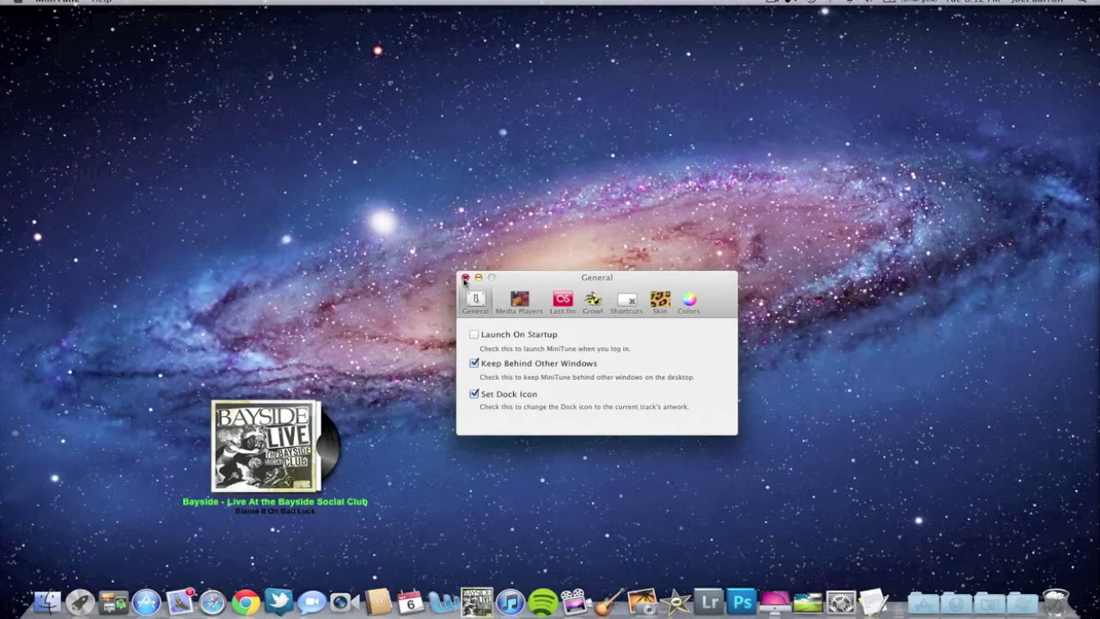
left_click(465, 278)
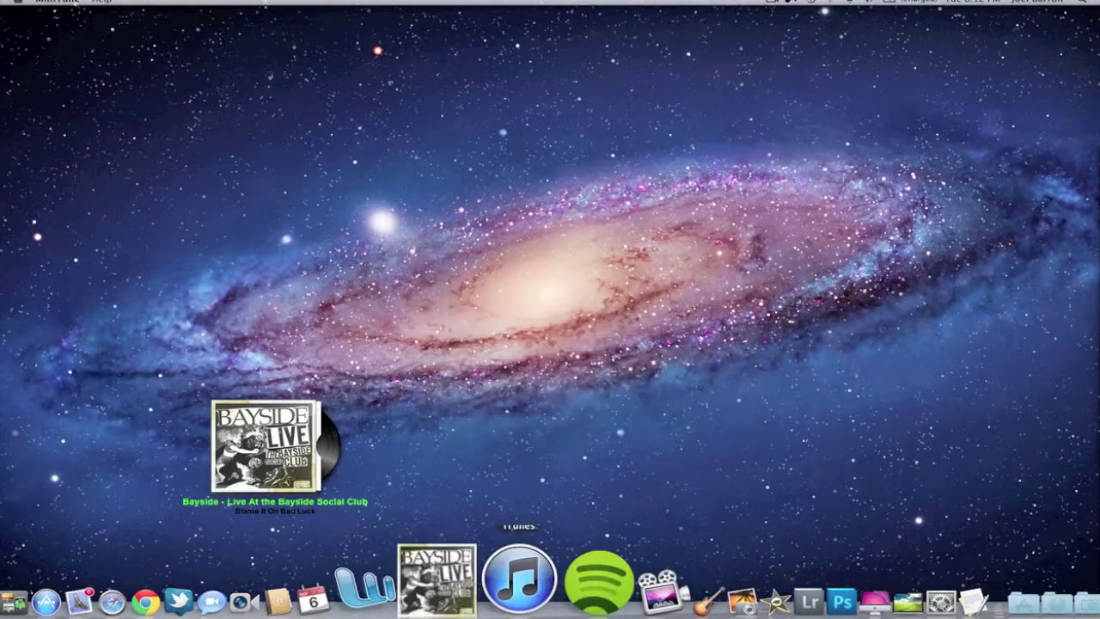
Quit iTunes and switch to Spotify.
right_click(517, 600)
left_click(514, 523)
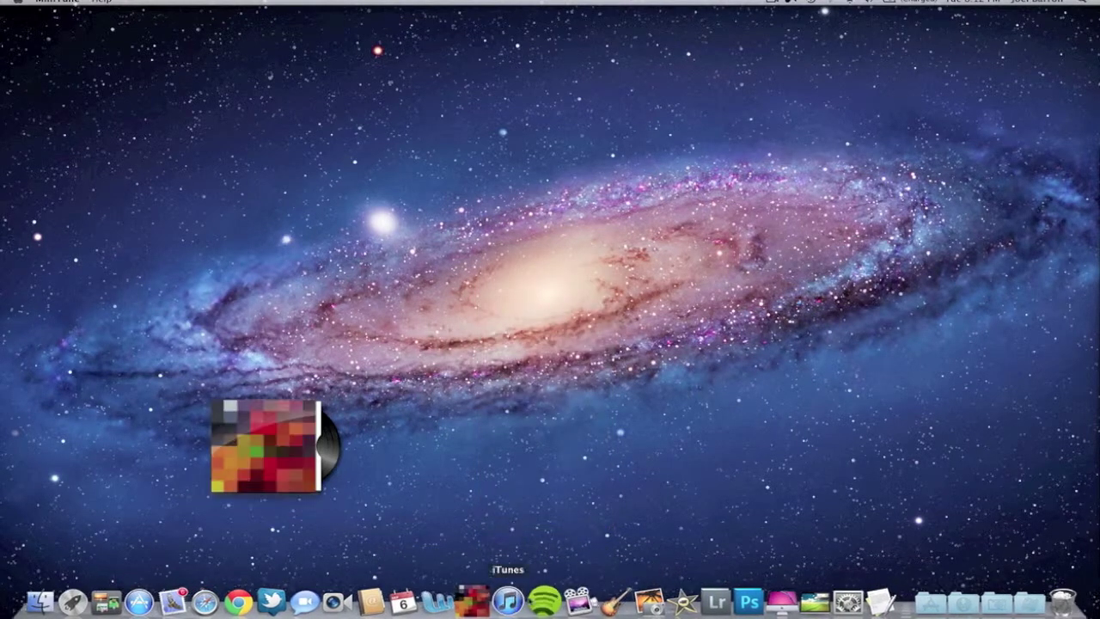
left_click(544, 600)
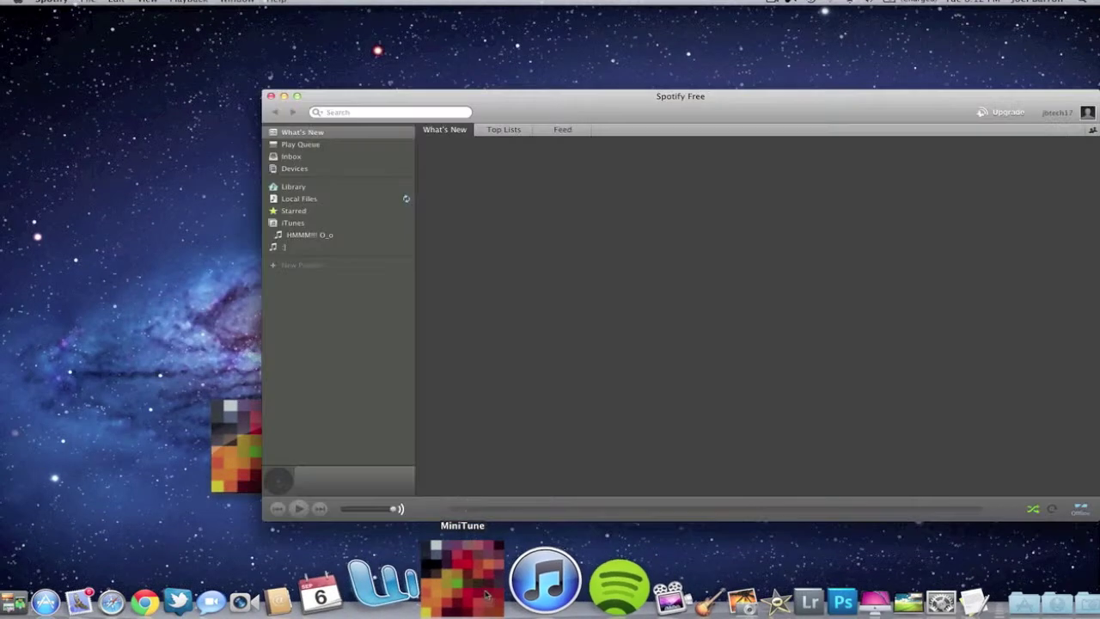
Play Can't Stand Losing You by The Police from the playlist below the iTunes group and close the Spotify window.
left_click(288, 248)
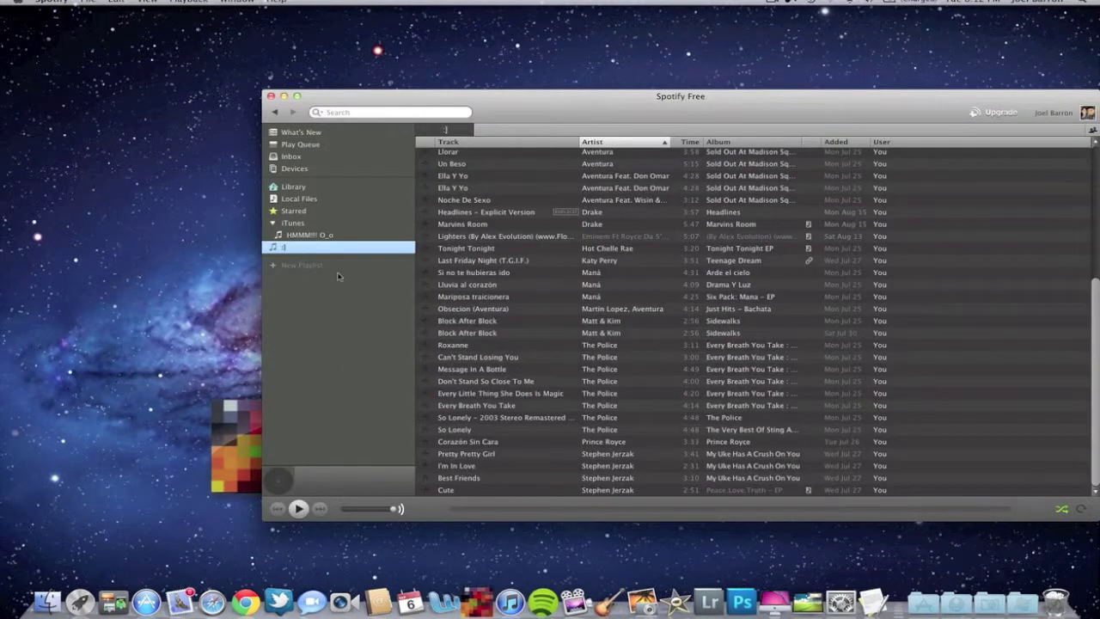
left_click(509, 357)
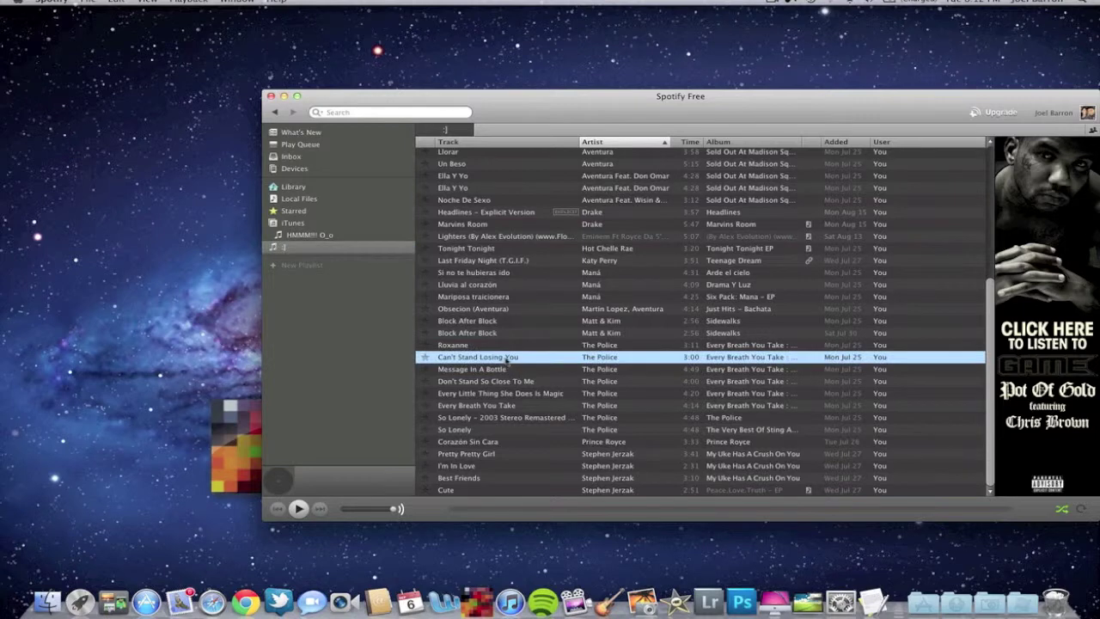
double_click(517, 360)
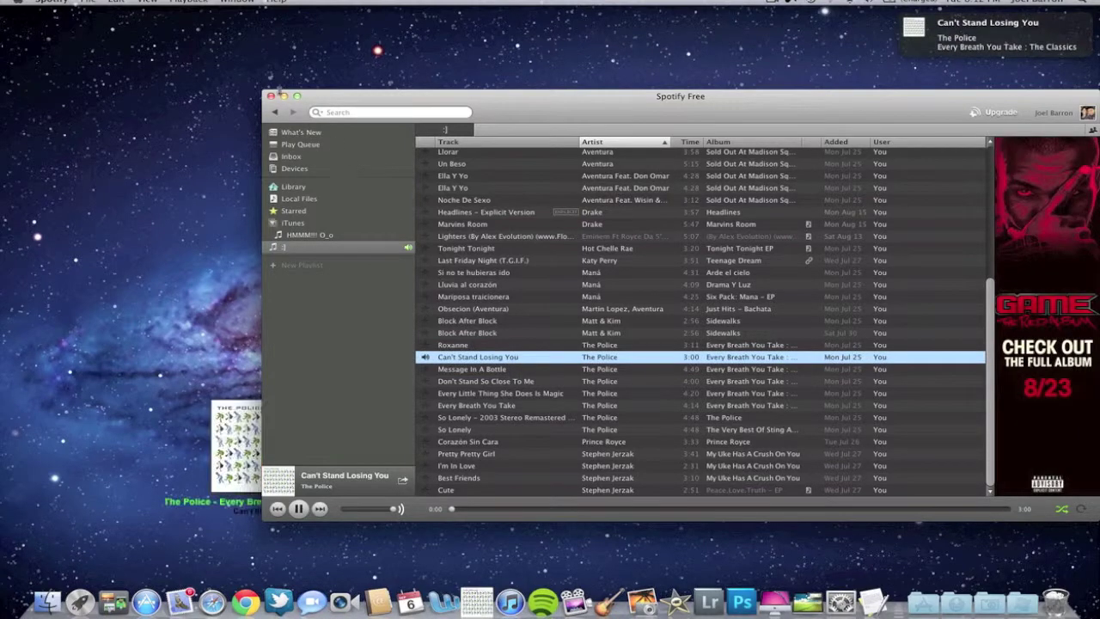
left_click(272, 96)
Bring up the widget's playback controls over the album artwork and move the widget to the middle of the desktop, above the Dock.
mouse_move(286, 456)
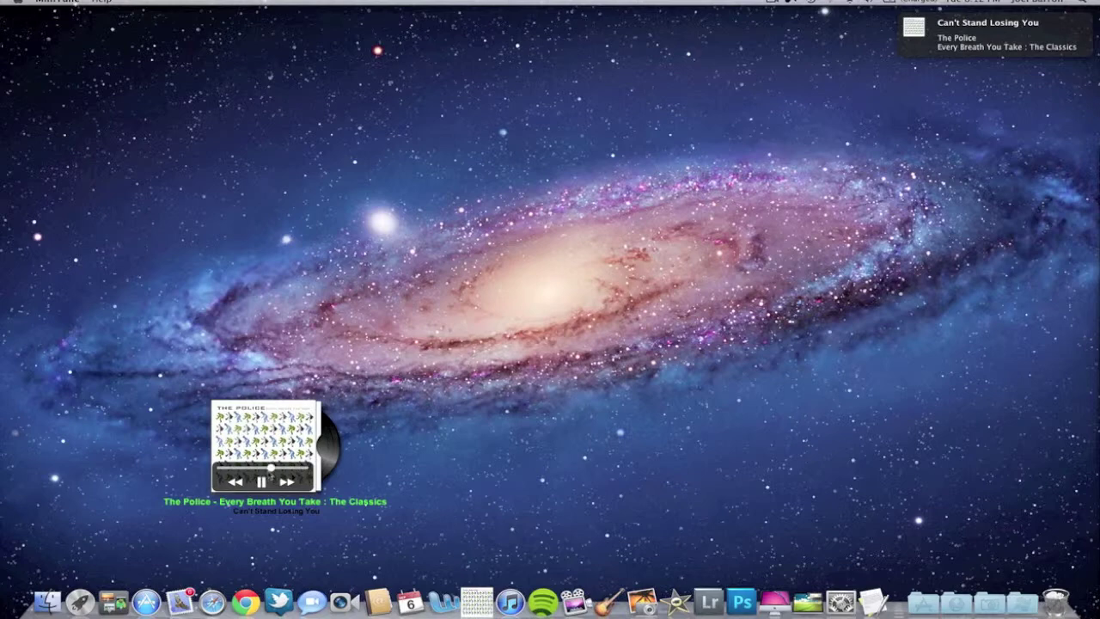
left_click(272, 468)
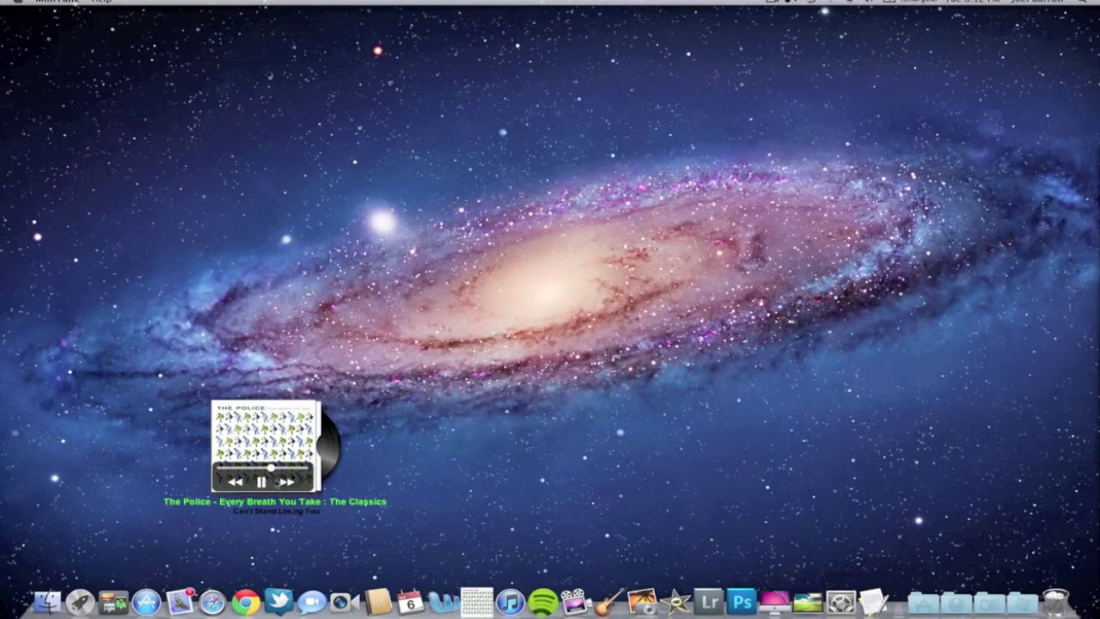
left_click_drag(277, 432, 502, 431)
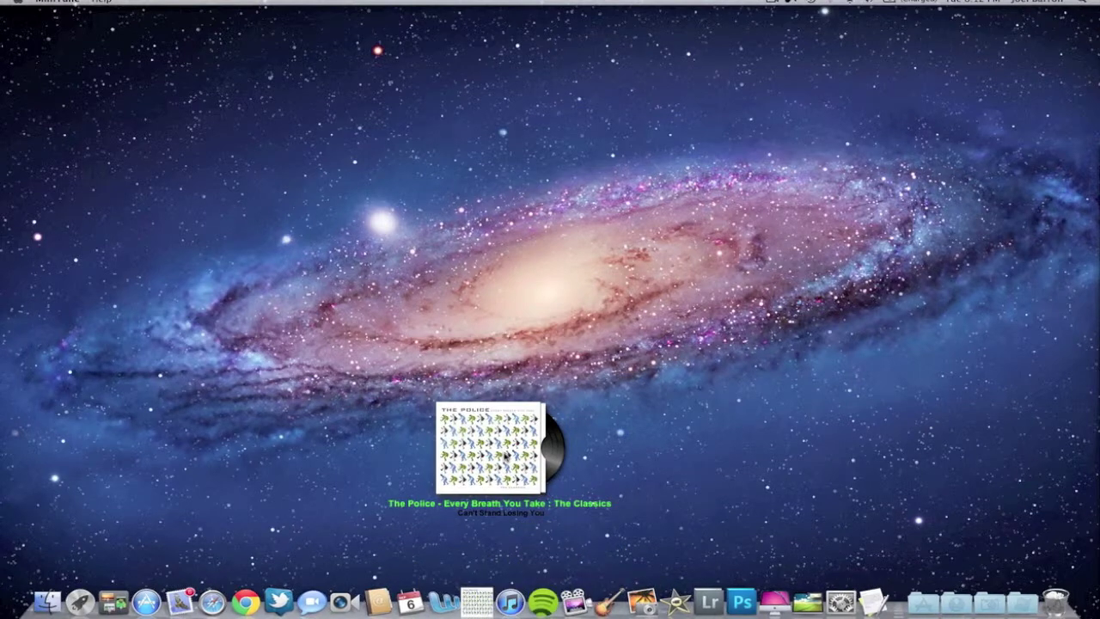
Examine the audio output devices offered on the widget's album artwork, keeping Built-in Output as the chosen device.
left_click(520, 417)
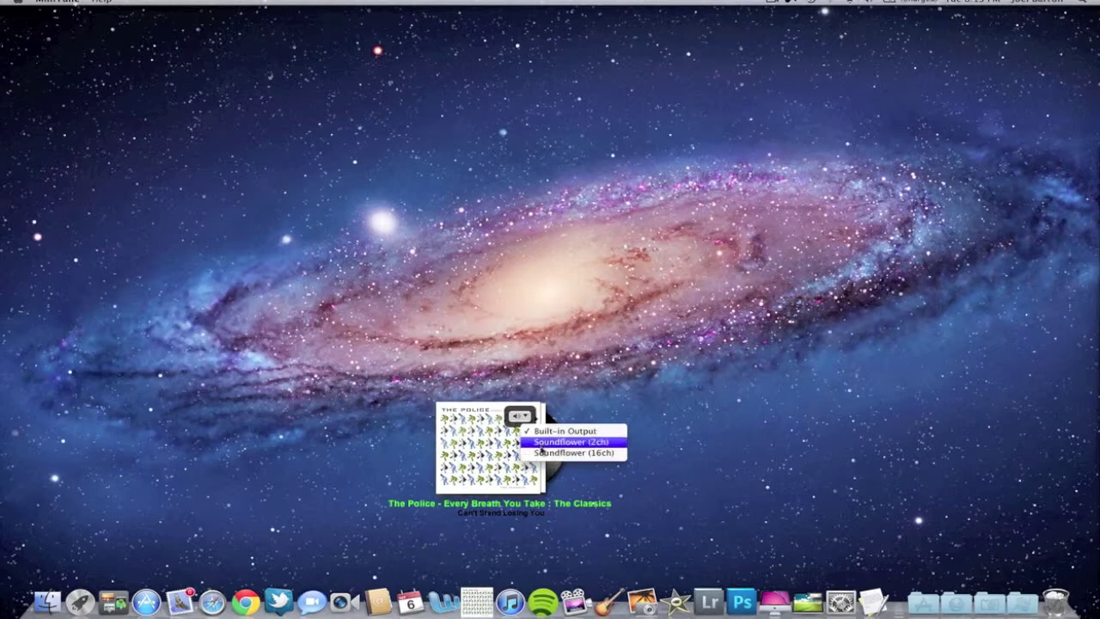
left_click(502, 443)
left_click(519, 418)
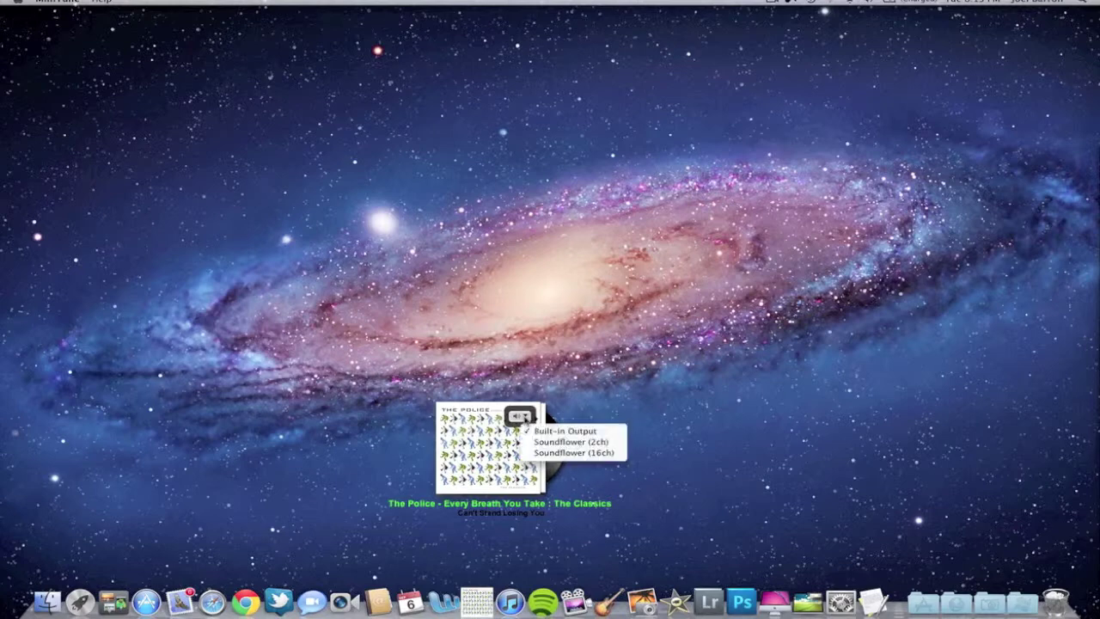
left_click(495, 433)
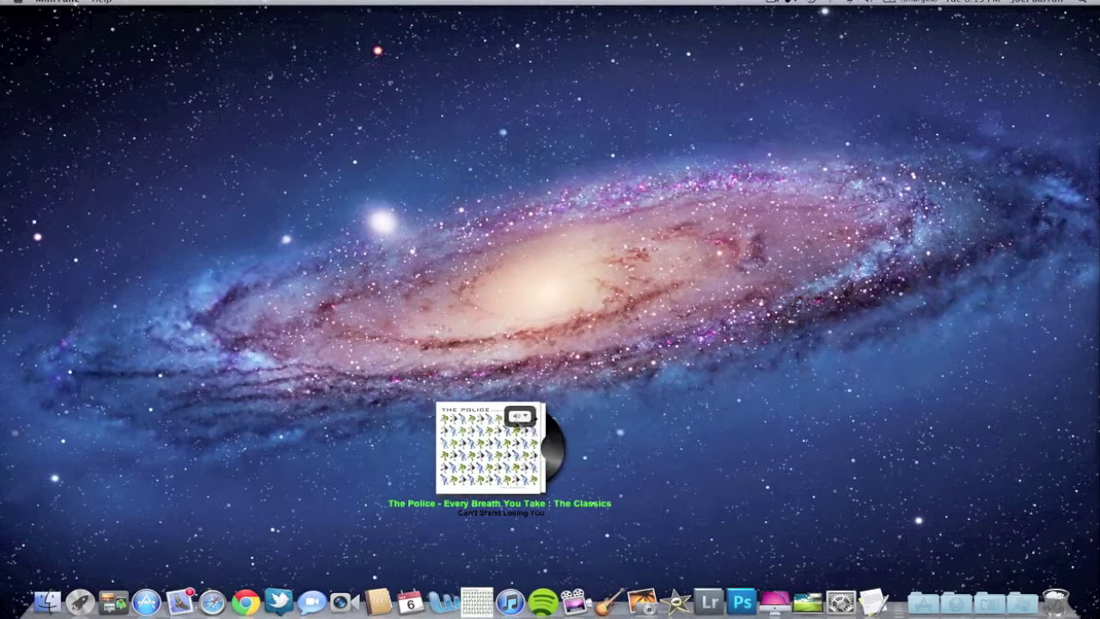
left_click(521, 417)
left_click(522, 414)
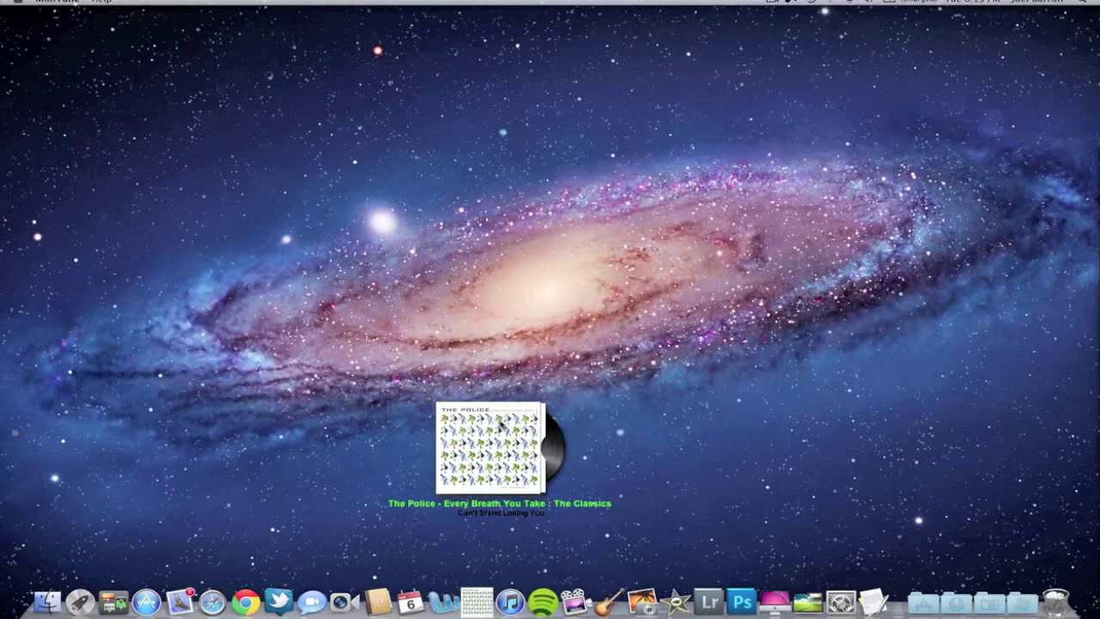
left_click(520, 417)
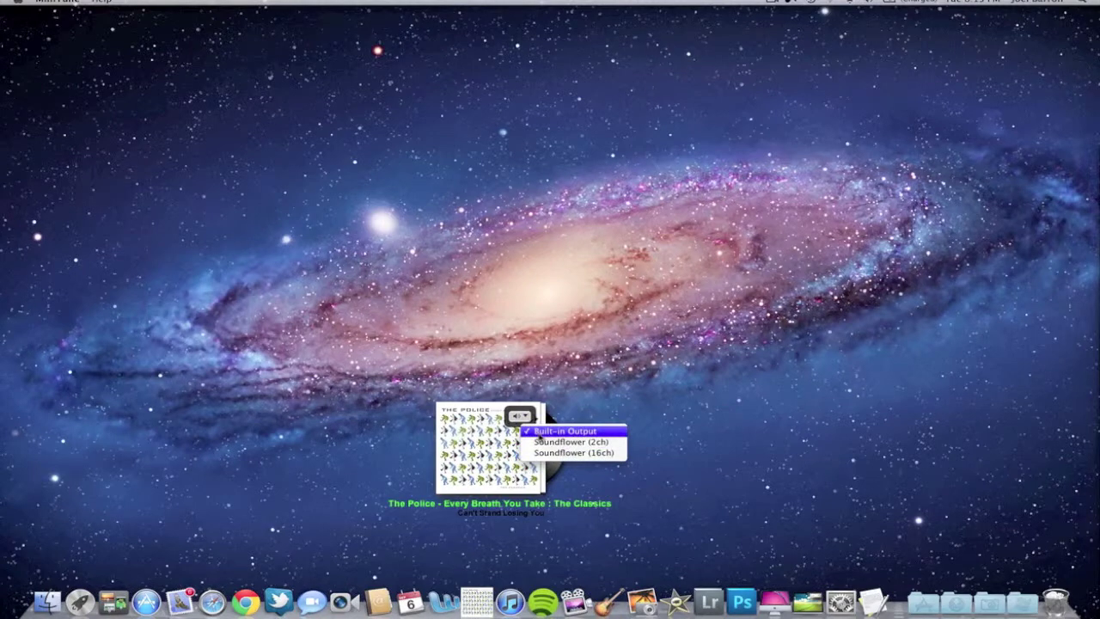
left_click(485, 446)
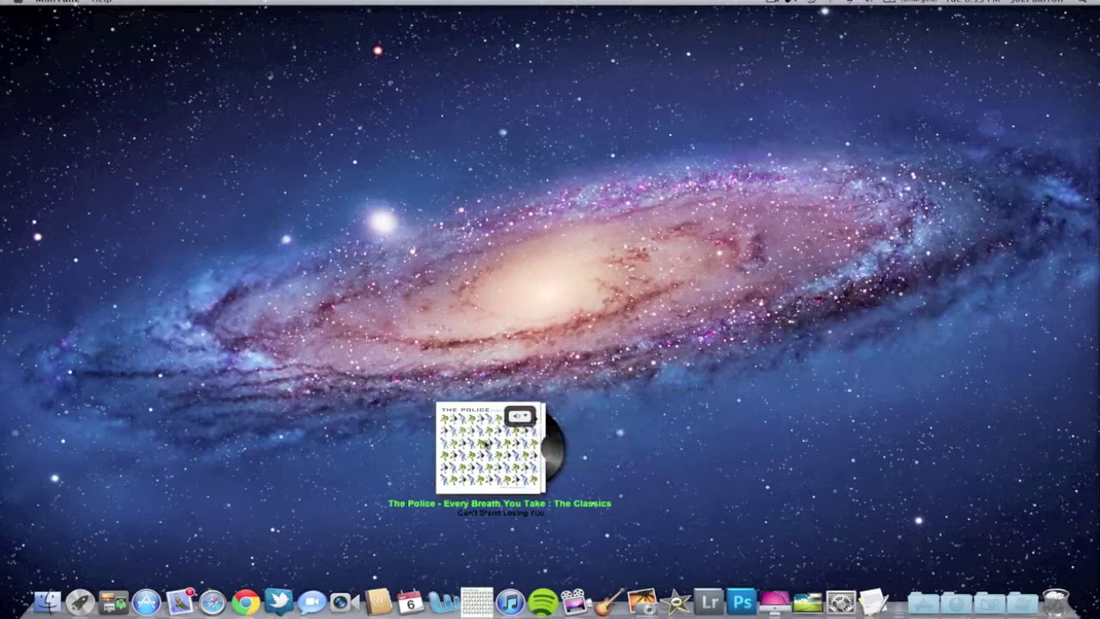
left_click(521, 418)
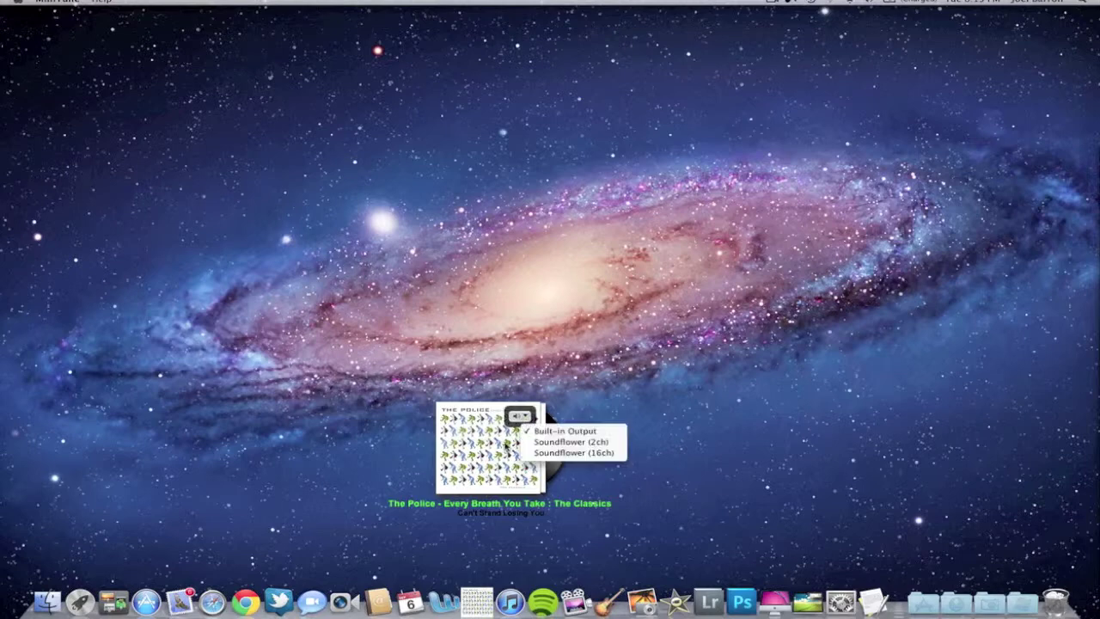
left_click(509, 447)
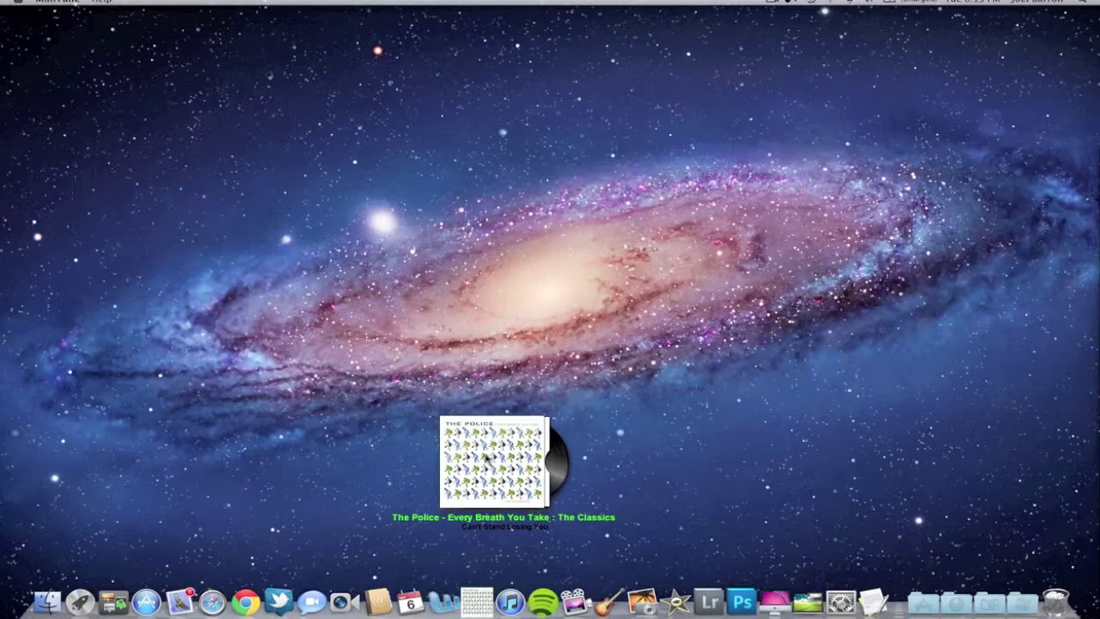
mouse_move(497, 478)
left_click(528, 430)
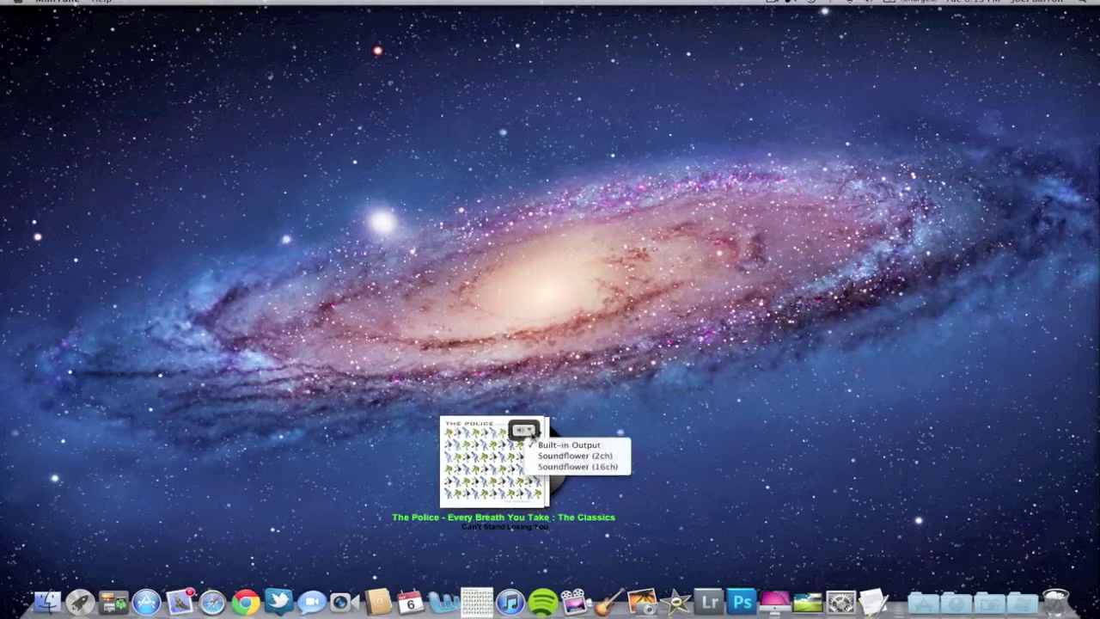
left_click(533, 445)
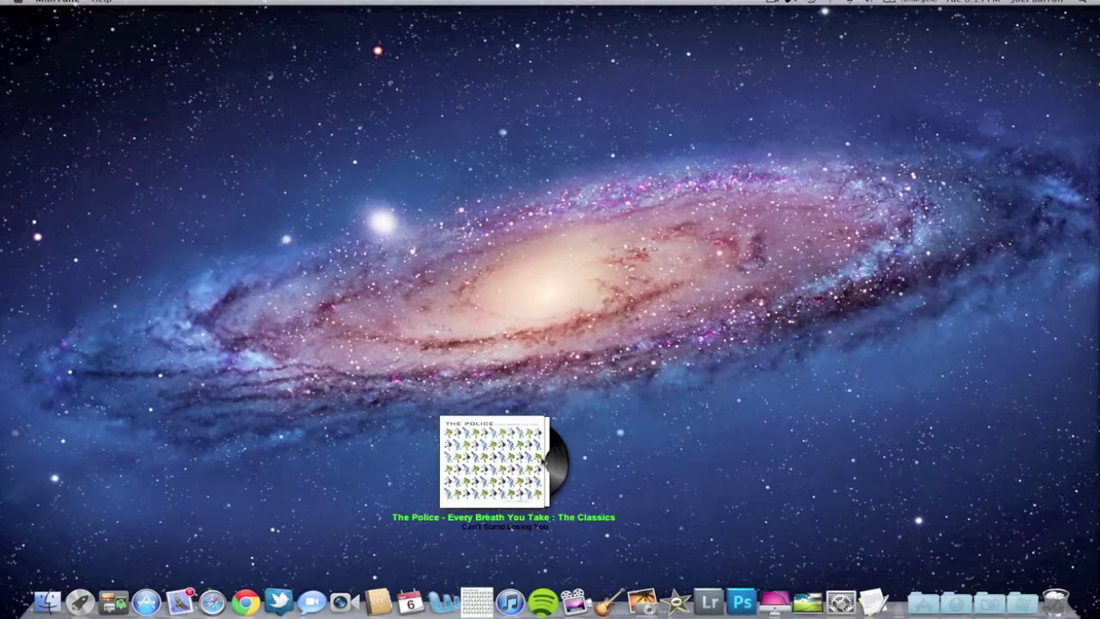
left_click(524, 430)
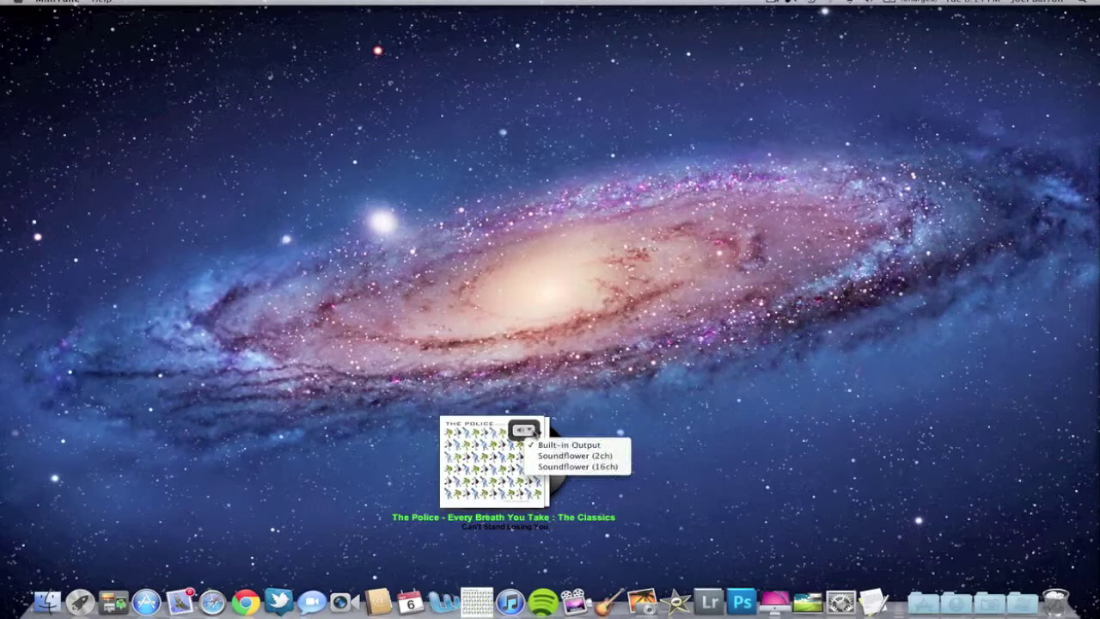
left_click(492, 459)
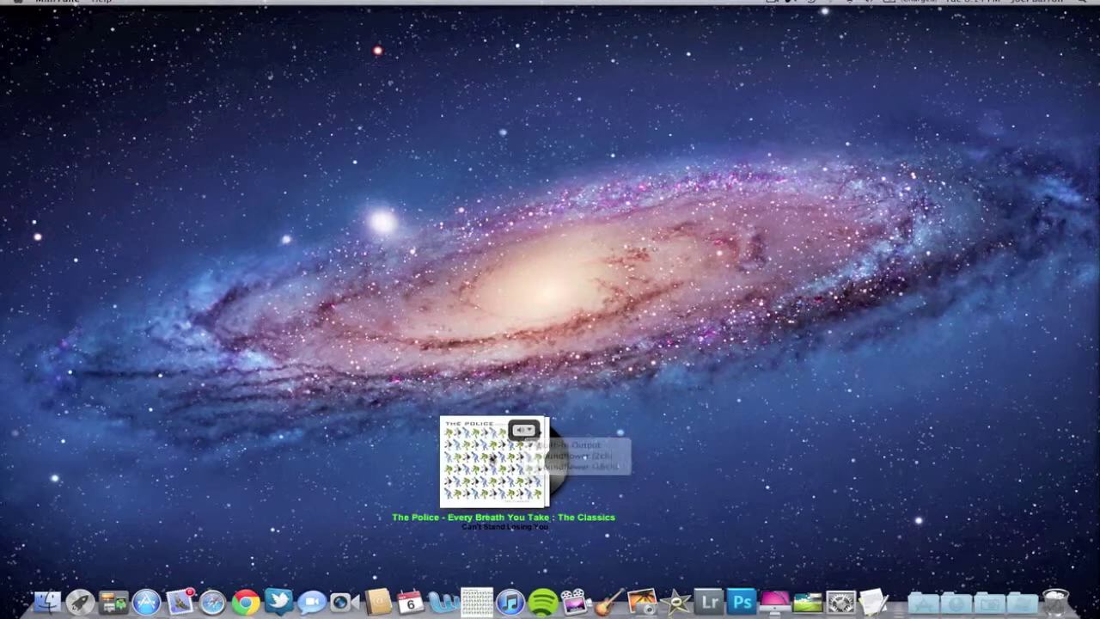